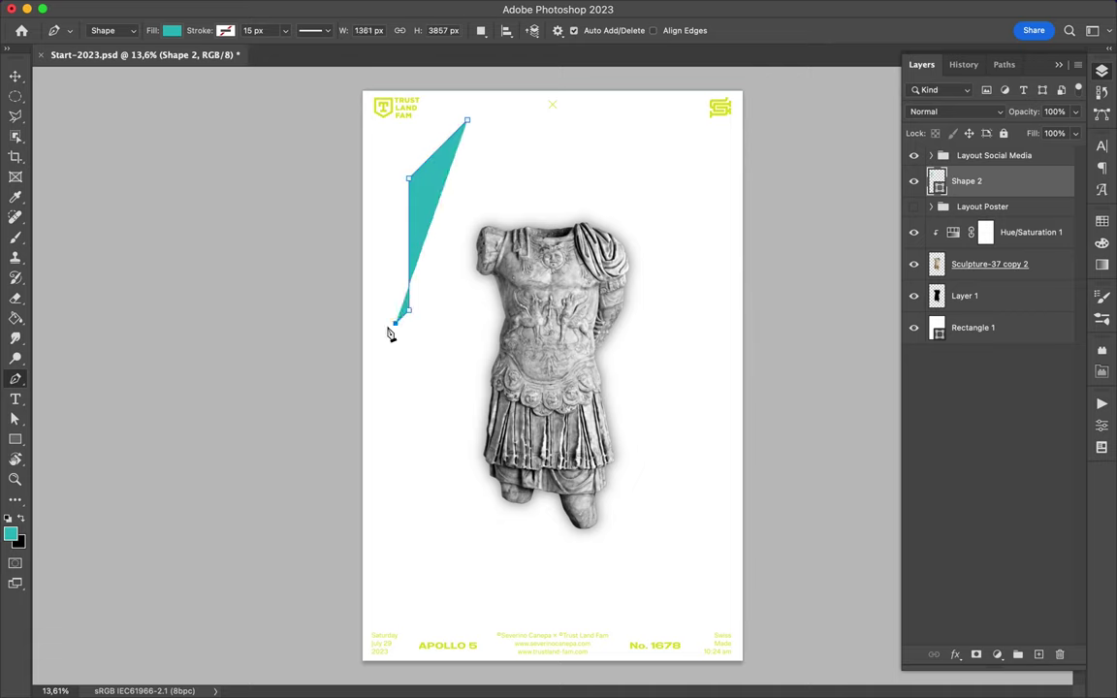
# Pen-trace the jagged frame outline down the left side and along the bottom
pyautogui.click(386, 342)
pyautogui.click(417, 323)
pyautogui.click(388, 446)
pyautogui.click(373, 531)
pyautogui.click(373, 612)
pyautogui.click(406, 579)
pyautogui.click(436, 592)
pyautogui.click(467, 592)
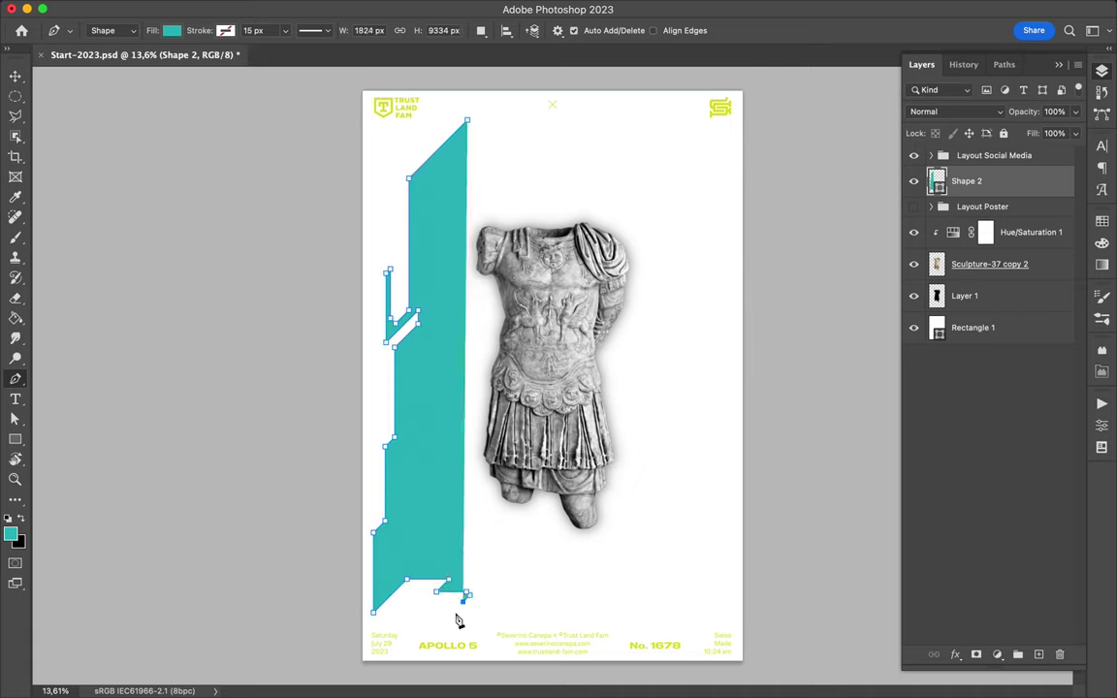
pyautogui.click(481, 619)
pyautogui.click(599, 619)
pyautogui.click(599, 601)
pyautogui.click(638, 621)
pyautogui.click(653, 588)
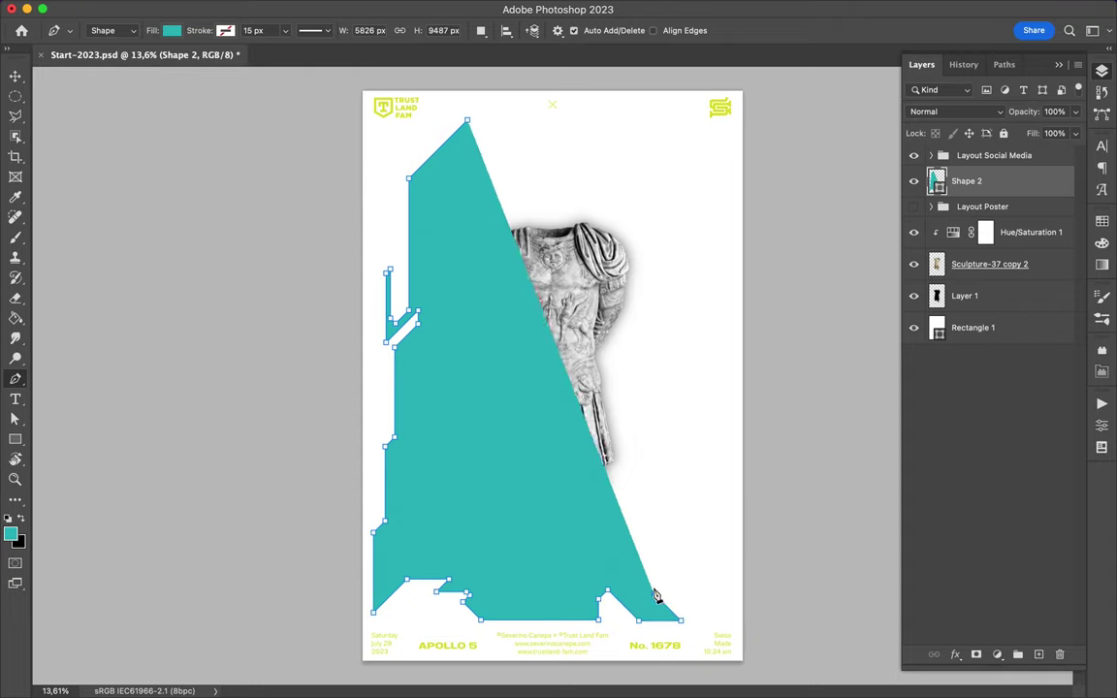
pyautogui.click(688, 585)
# Continue the jagged outline up the right side and close it at the top
pyautogui.click(723, 576)
pyautogui.click(722, 503)
pyautogui.click(694, 475)
pyautogui.click(693, 443)
pyautogui.click(707, 380)
pyautogui.click(717, 369)
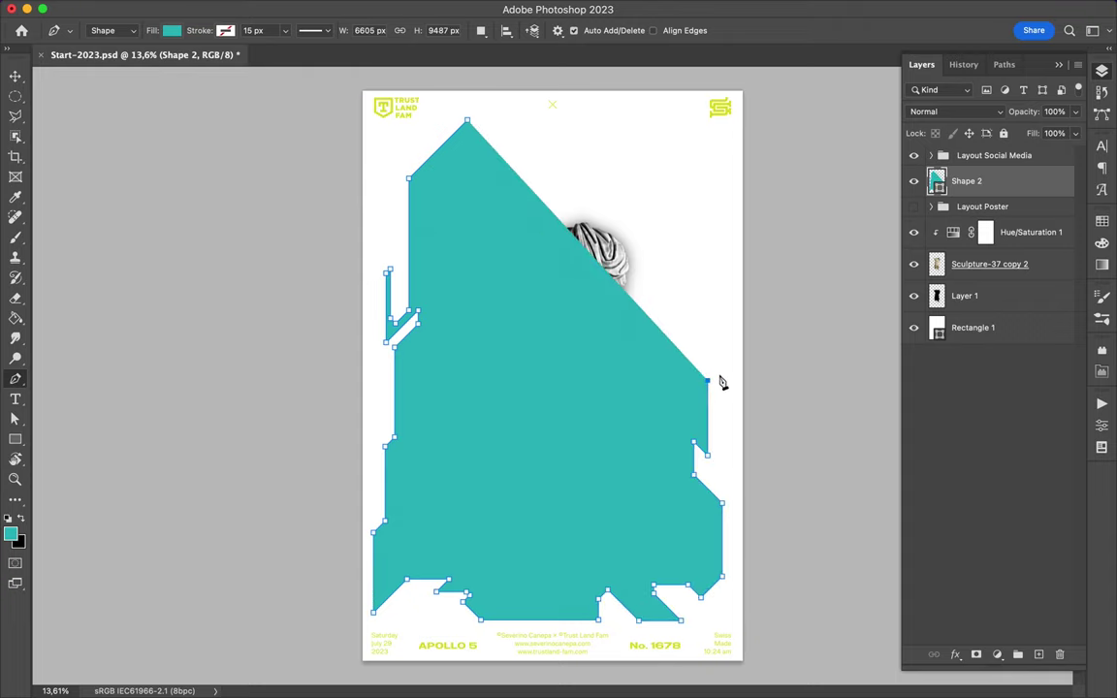
pyautogui.click(717, 223)
pyautogui.click(709, 230)
pyautogui.click(710, 191)
pyautogui.click(690, 211)
pyautogui.click(691, 194)
pyautogui.click(727, 156)
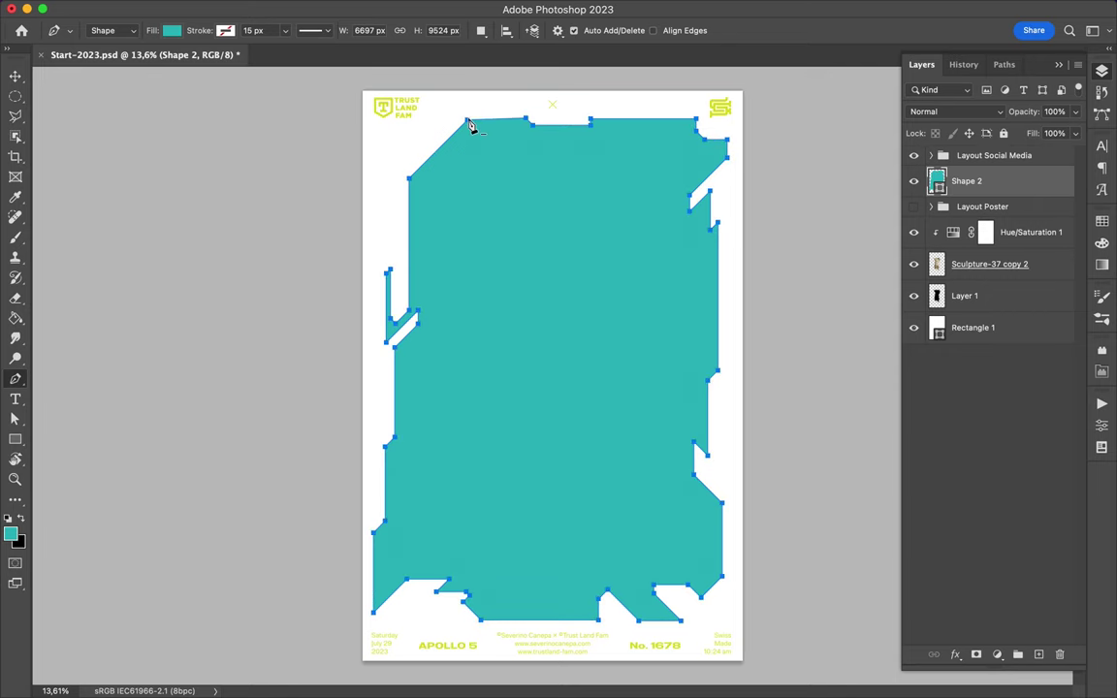
# Move Shape 2 below Layer 1 and delete an unwanted extra shape layer
pyautogui.moveTo(956, 185); pyautogui.dragTo(960, 320)
pyautogui.click(972, 327)
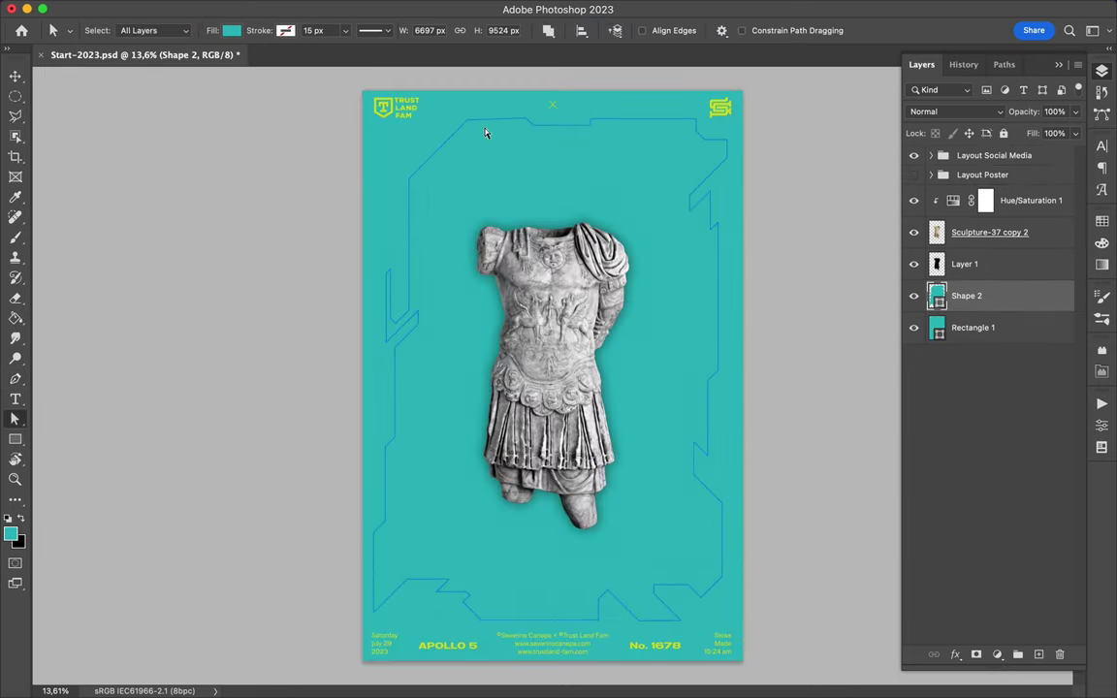
pyautogui.press('p')
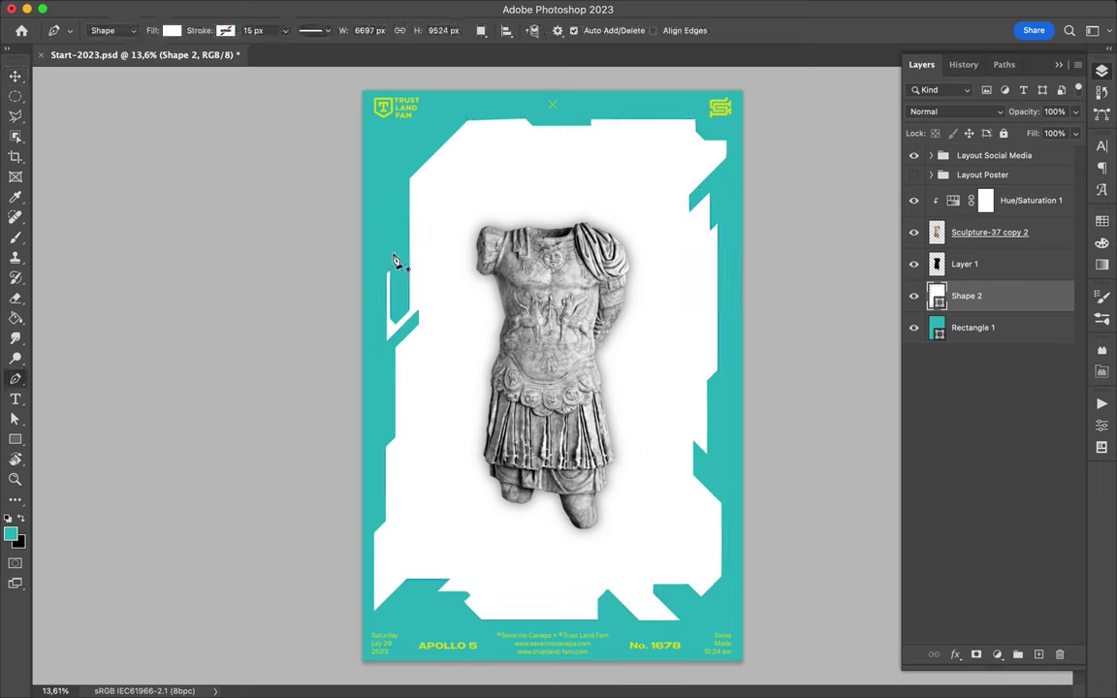
pyautogui.click(407, 192)
pyautogui.rightClick(980, 296)
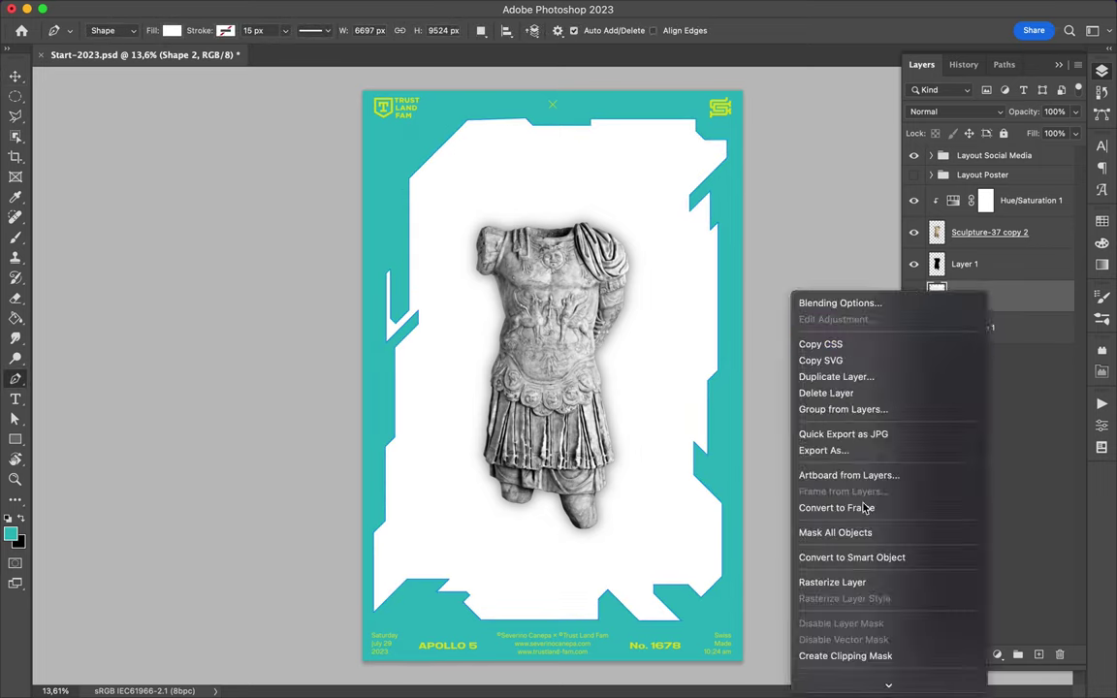
pyautogui.click(798, 394)
pyautogui.press('l')
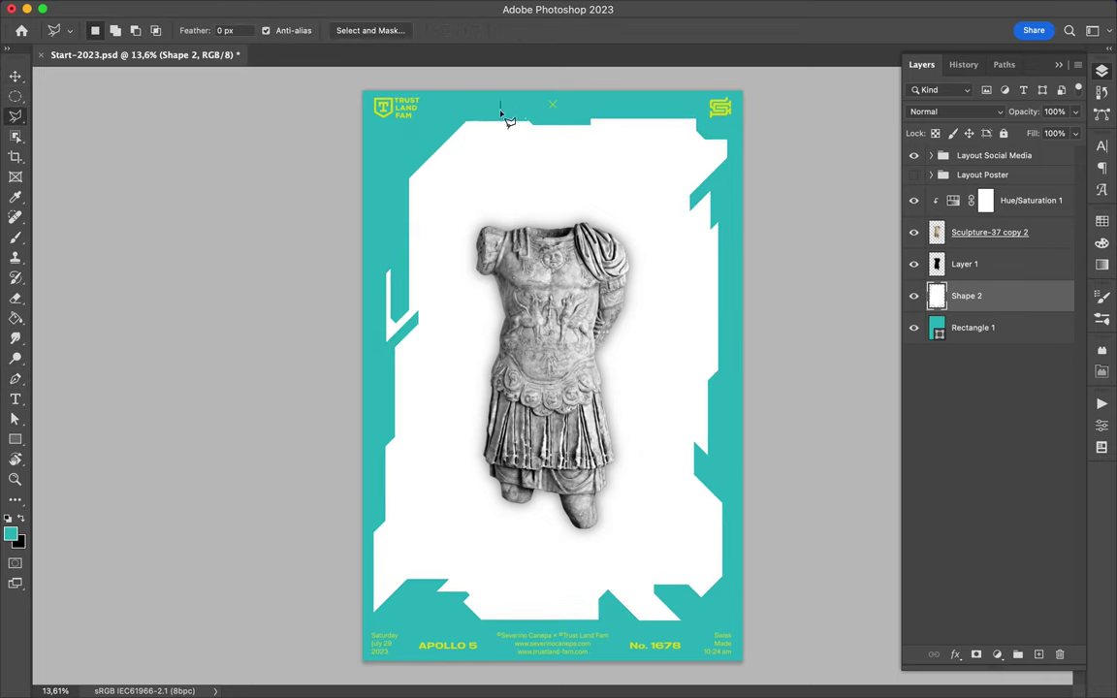
# Duplicate the Shape 3 strip layer and lasso a strip on the copy
pyautogui.press('p')
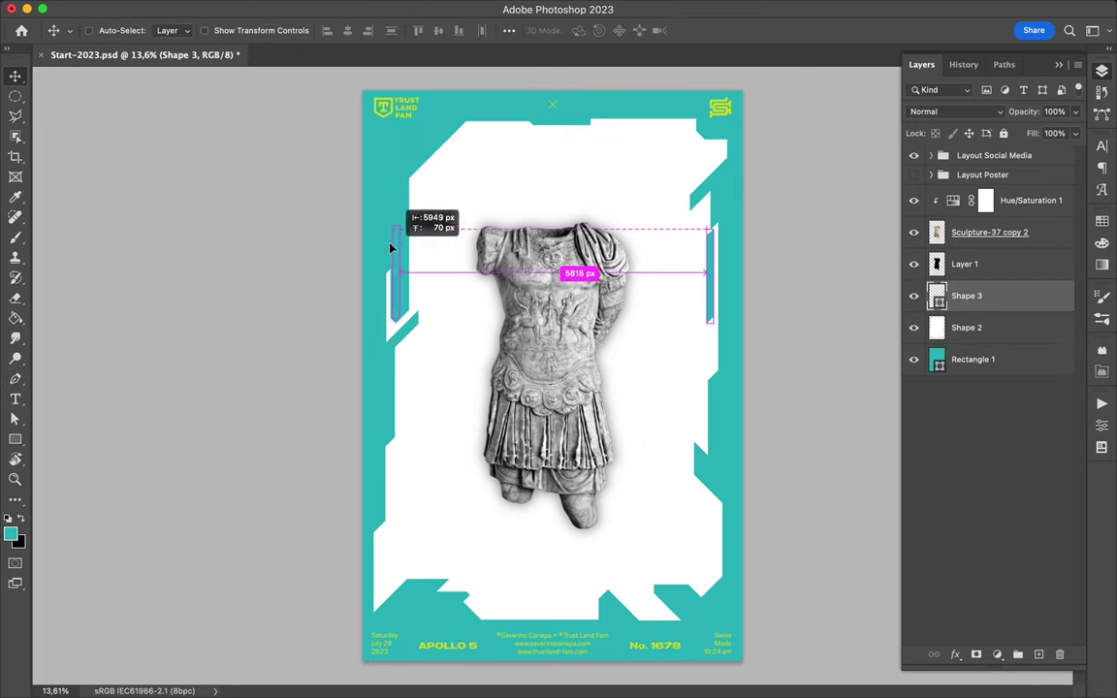
pyautogui.rightClick(969, 328)
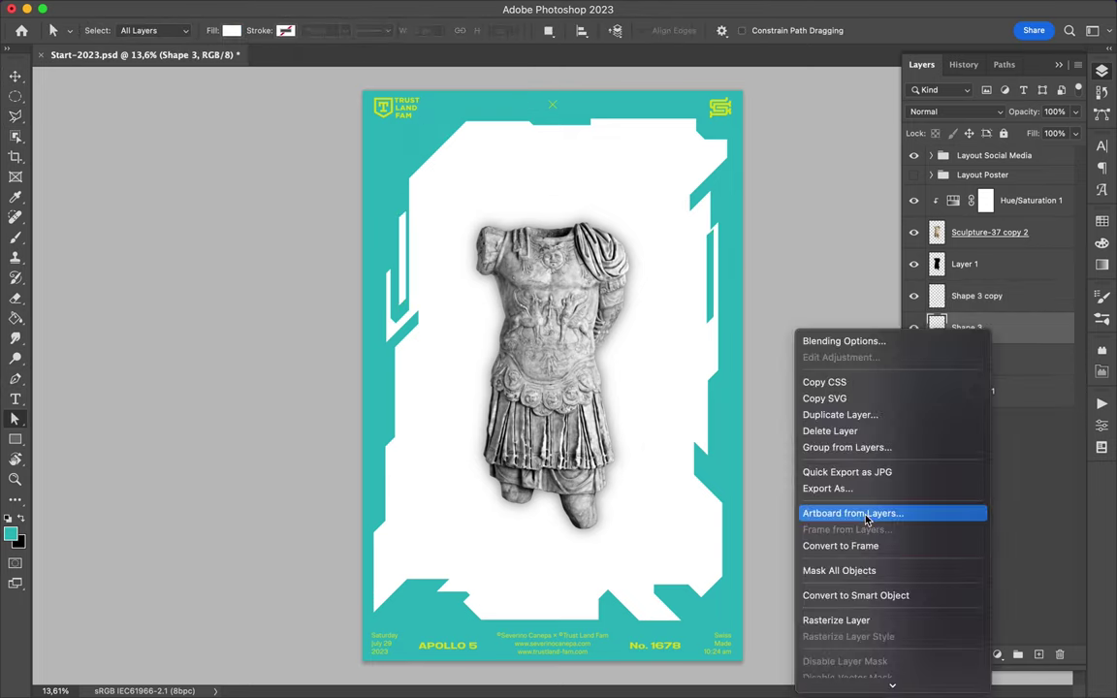
pyautogui.press('l')
pyautogui.hotkey('alt', ']')
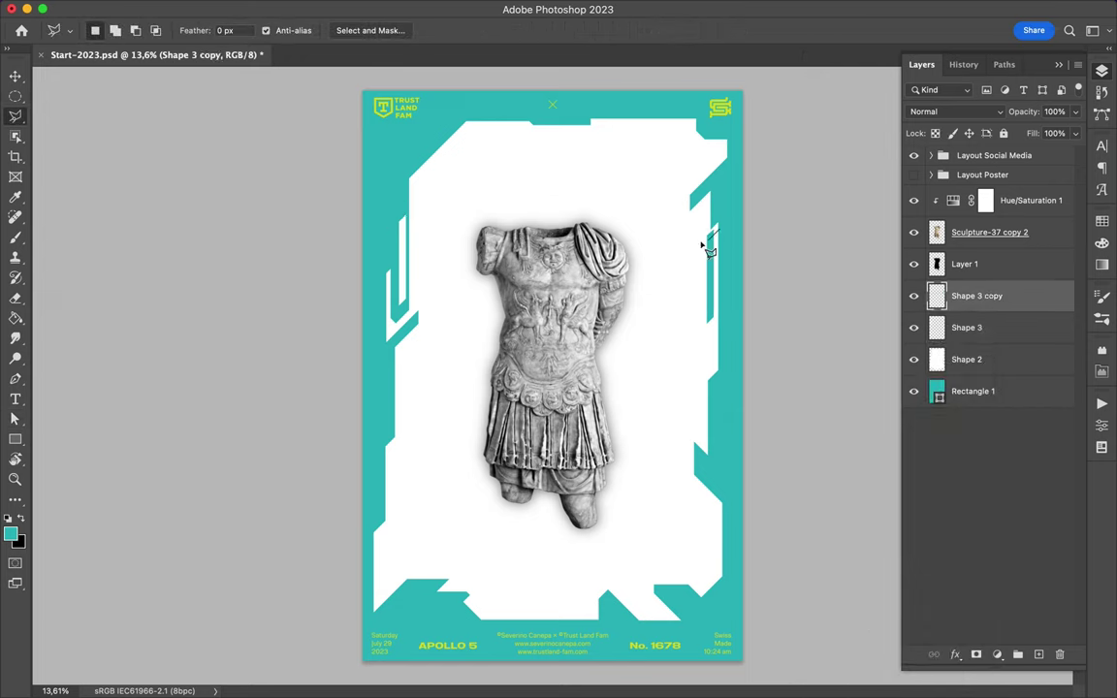
pyautogui.click(720, 200)
pyautogui.click(982, 340)
pyautogui.press('v')
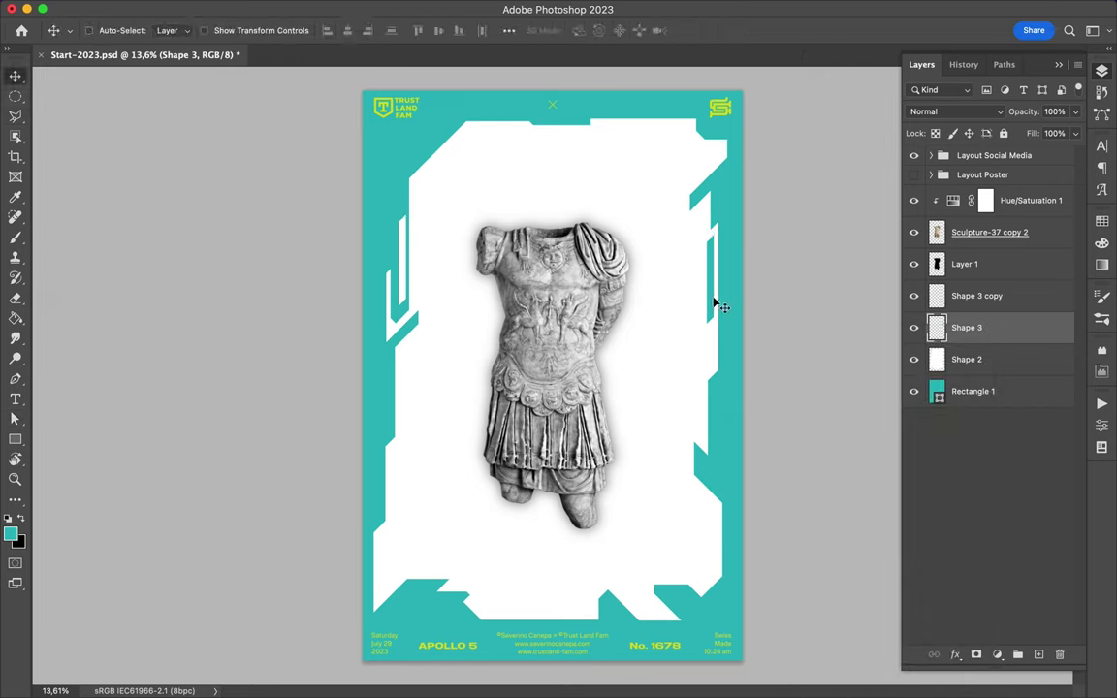
pyautogui.hotkey('alt', ']')
pyautogui.press('l')
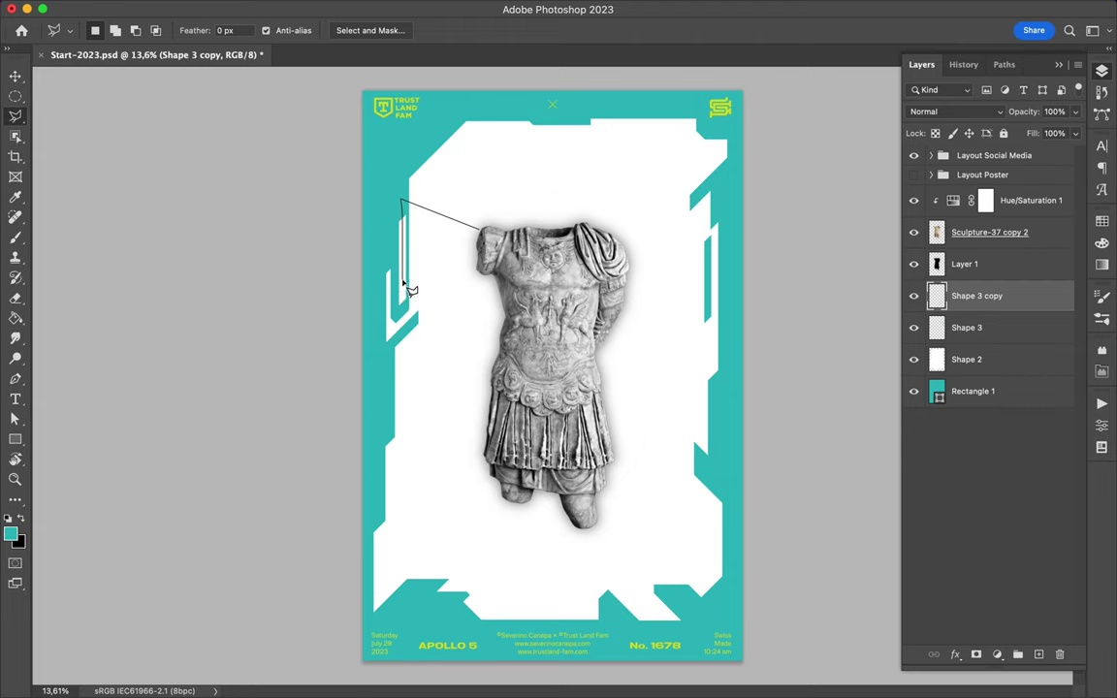
# Copy the left strip onto a new layer and move it to the right edge
pyautogui.doubleClick(488, 178)
pyautogui.hotkey('ctrl', 'j')
pyautogui.press('v')
pyautogui.moveTo(407, 257)
pyautogui.mouseDown()
pyautogui.moveTo(715, 279)
pyautogui.moveTo(721, 227)
pyautogui.moveTo(713, 280)
pyautogui.mouseUp()
pyautogui.hotkey('alt', '[')
pyautogui.hotkey('alt', '[')
pyautogui.scroll(3, 249, 342)
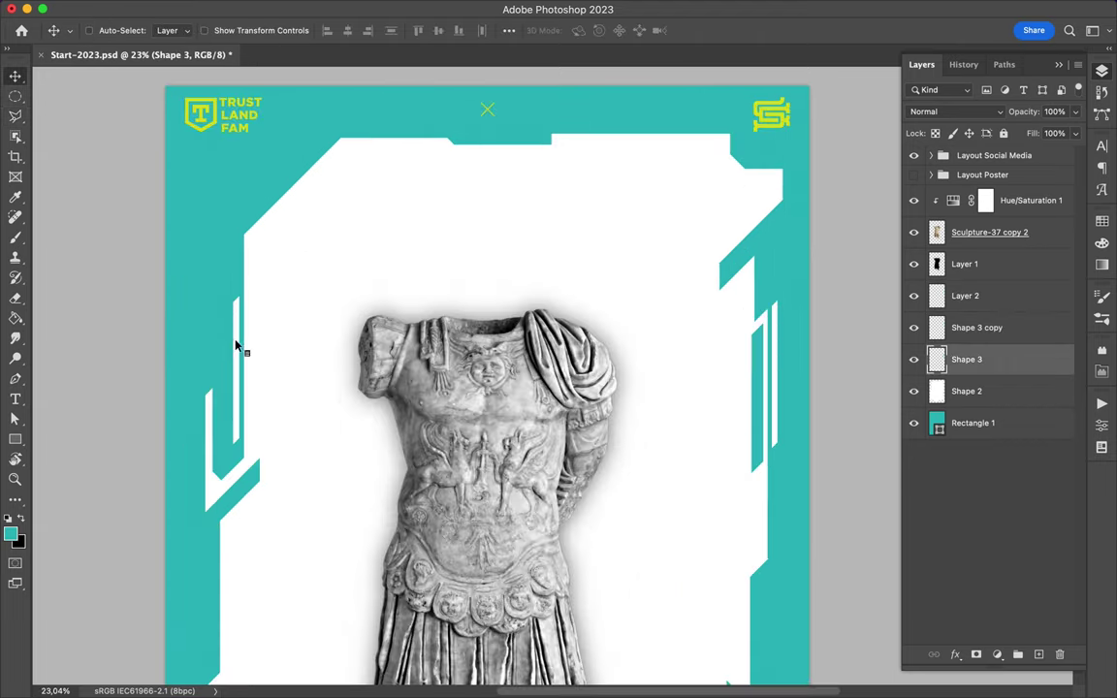
pyautogui.moveTo(249, 341); pyautogui.dragTo(243, 329)
pyautogui.scroll(-2, 655, 367)
pyautogui.scroll(-1, 659, 366)
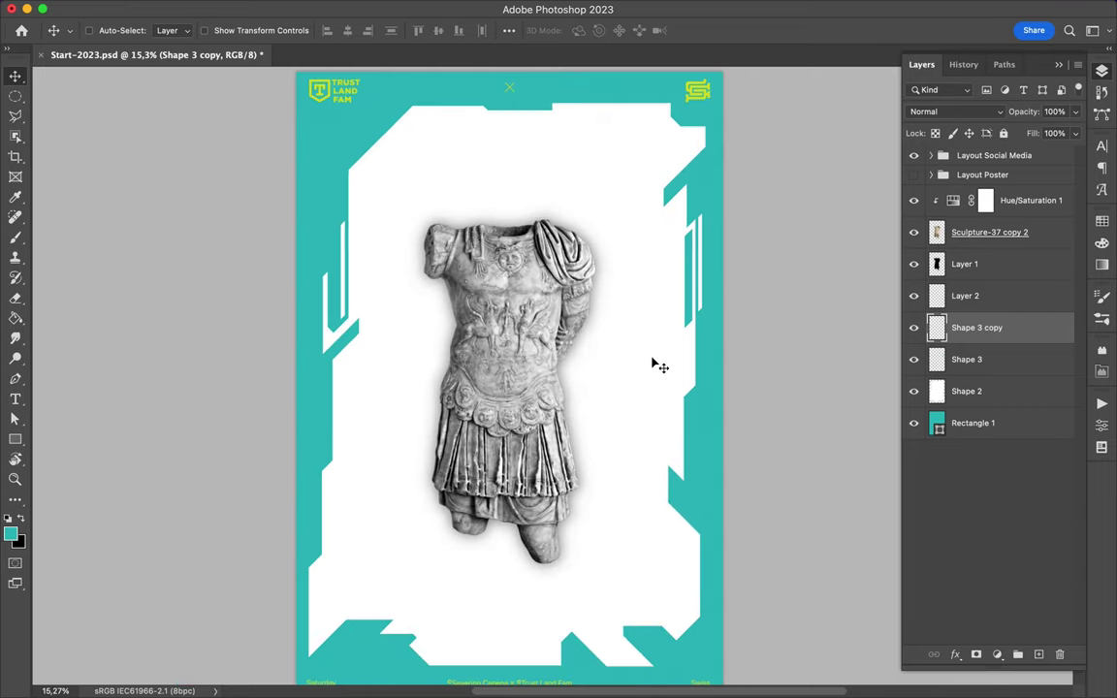
# Rasterize the teal Rectangle 1 background layer
pyautogui.press('p')
pyautogui.click(172, 30)
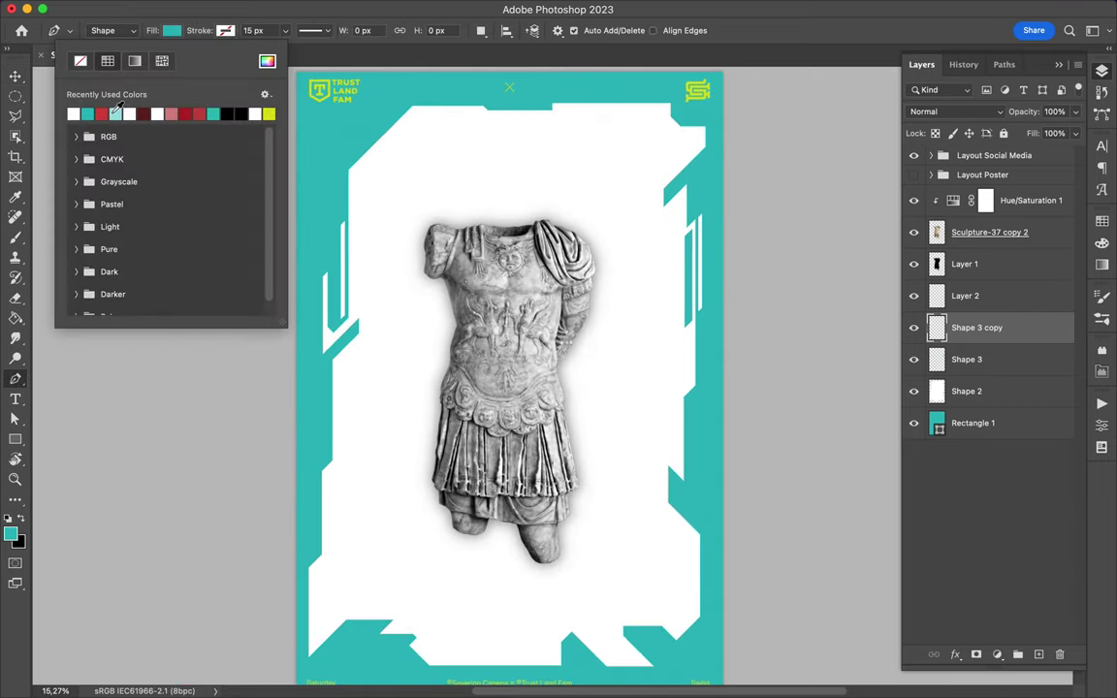
pyautogui.click(967, 391)
pyautogui.click(945, 427)
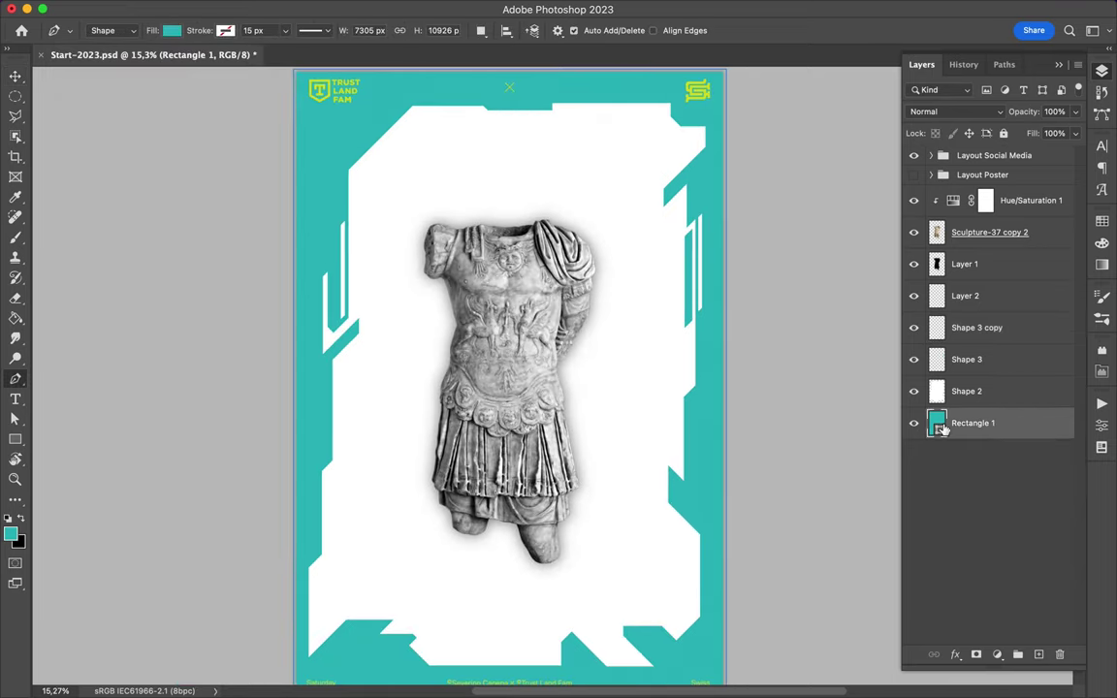
pyautogui.rightClick(973, 422)
pyautogui.click(823, 591)
# Load the background's outline as a selection and add a new layer beneath it
pyautogui.keyDown('super'); pyautogui.click(937, 423); pyautogui.keyUp('super')
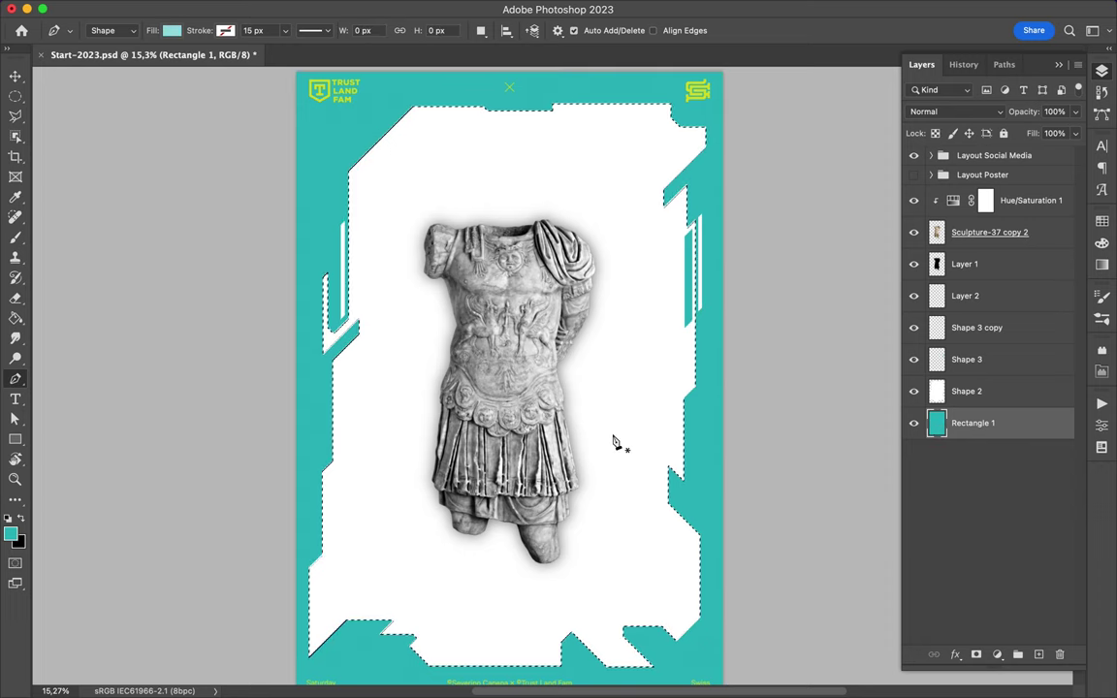
pyautogui.press('super+shift+alt+n')
pyautogui.press('super+bracketleft')
pyautogui.click(152, 8)
pyautogui.press('Escape')
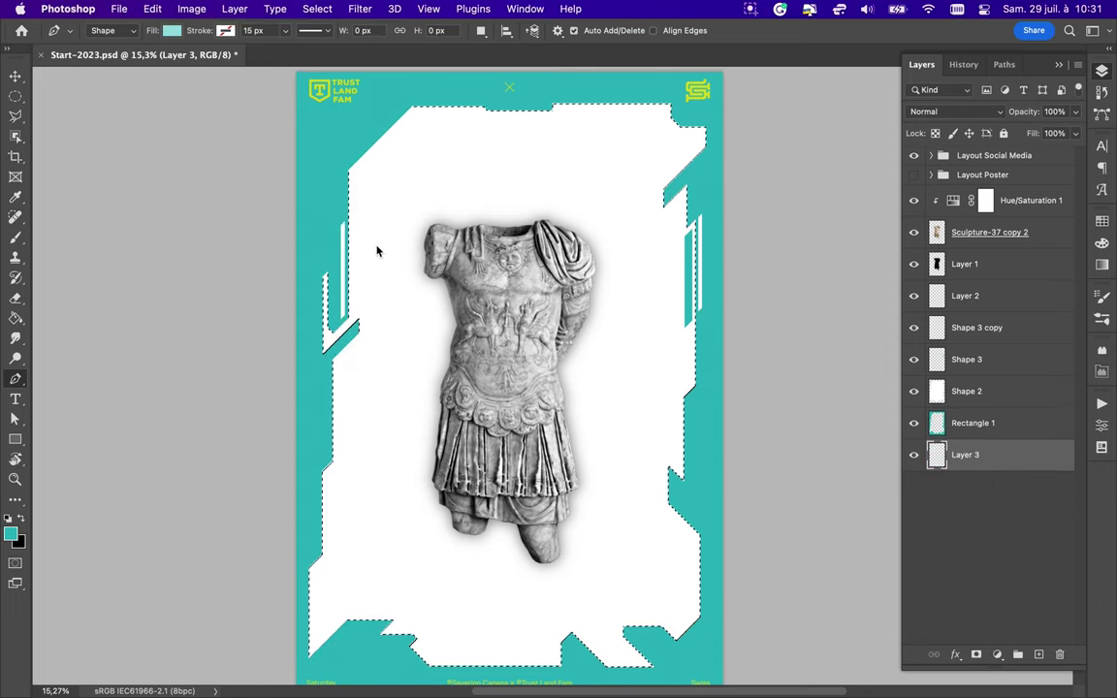
# Fill the new Layer 3 with white
pyautogui.hotkey('shift', 'F5')
pyautogui.click(570, 283)
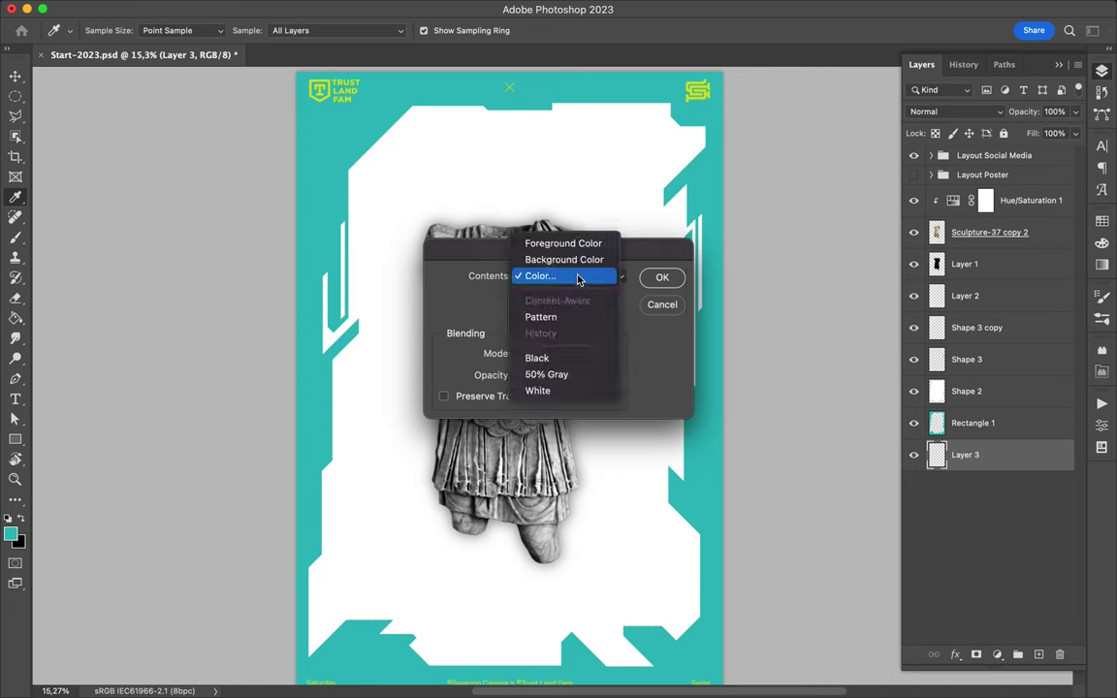
pyautogui.press('Return')
pyautogui.press('Return')
pyautogui.press('v')
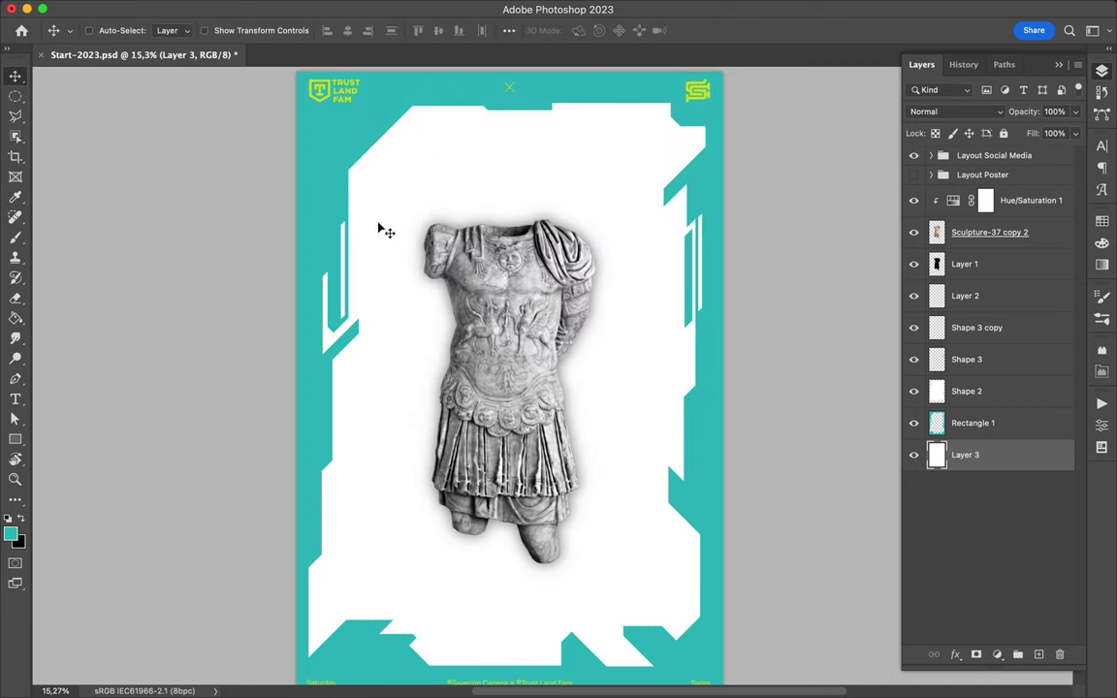
# Start a new Pen shape near the panel's top-left corner
pyautogui.click(967, 390)
pyautogui.press('p')
pyautogui.click(336, 185)
pyautogui.click(368, 217)
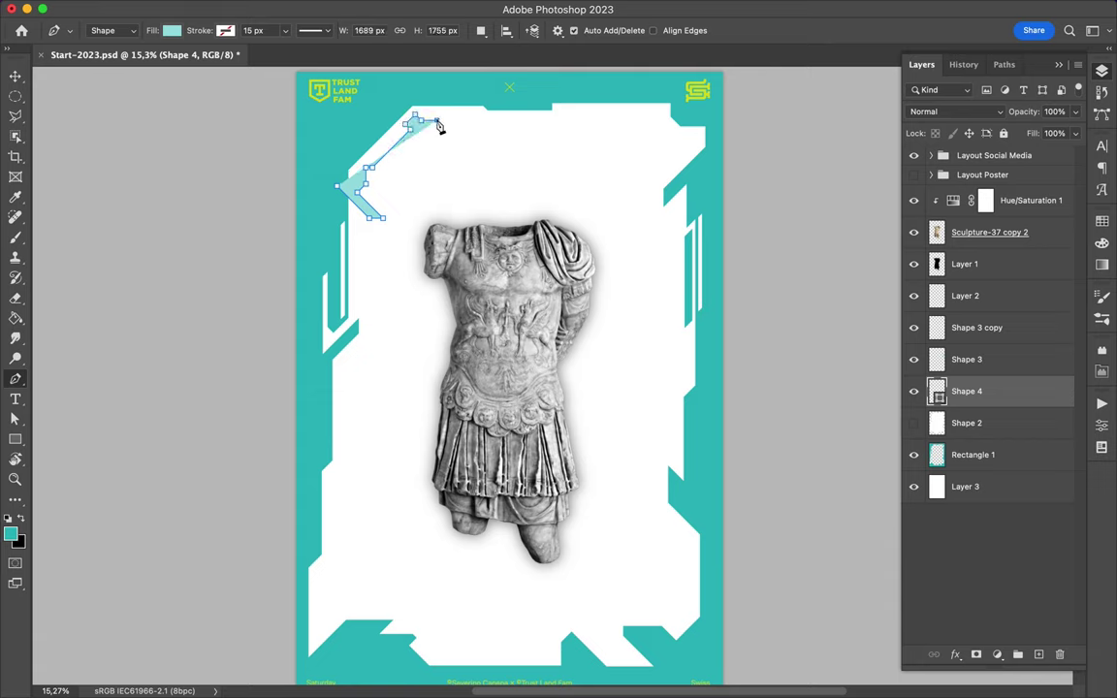
# Trace the light-teal shape along the top edge and down the frame's right side
pyautogui.click(500, 136)
pyautogui.click(523, 136)
pyautogui.click(507, 123)
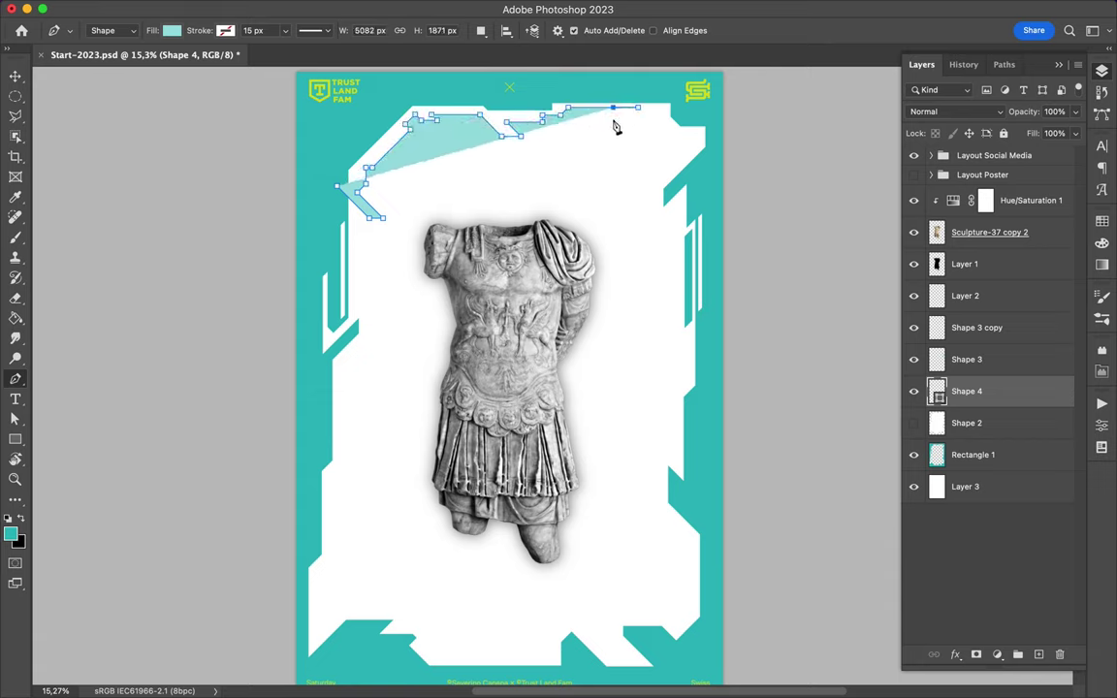
pyautogui.click(643, 139)
pyautogui.click(683, 139)
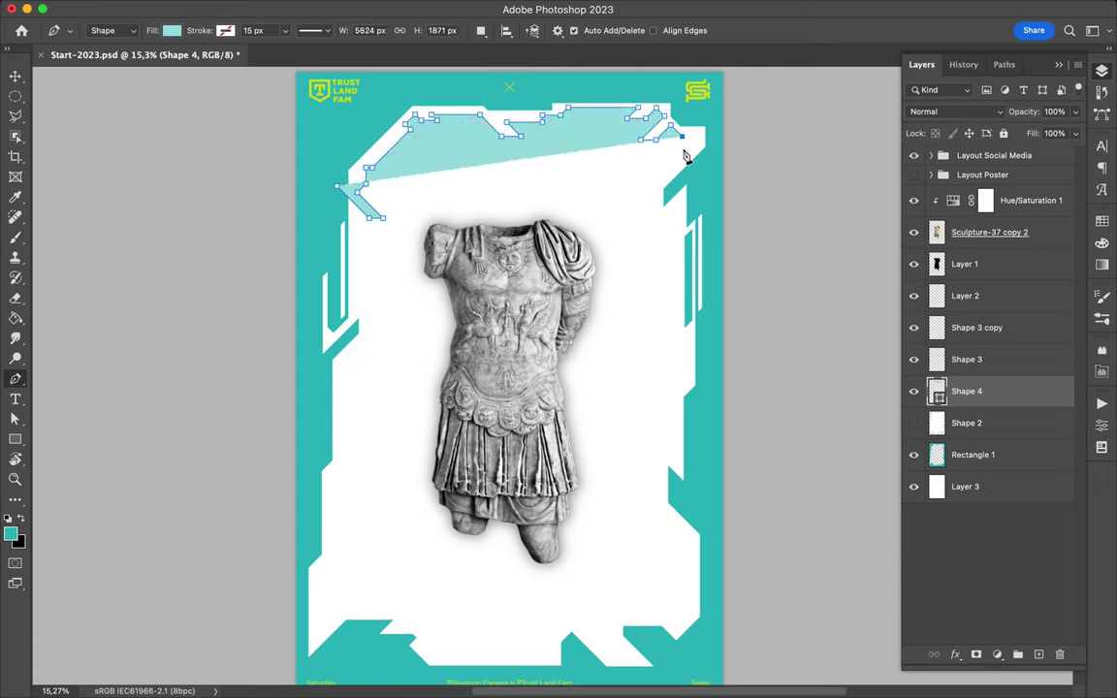
pyautogui.click(656, 185)
pyautogui.click(656, 215)
pyautogui.click(662, 215)
pyautogui.click(678, 245)
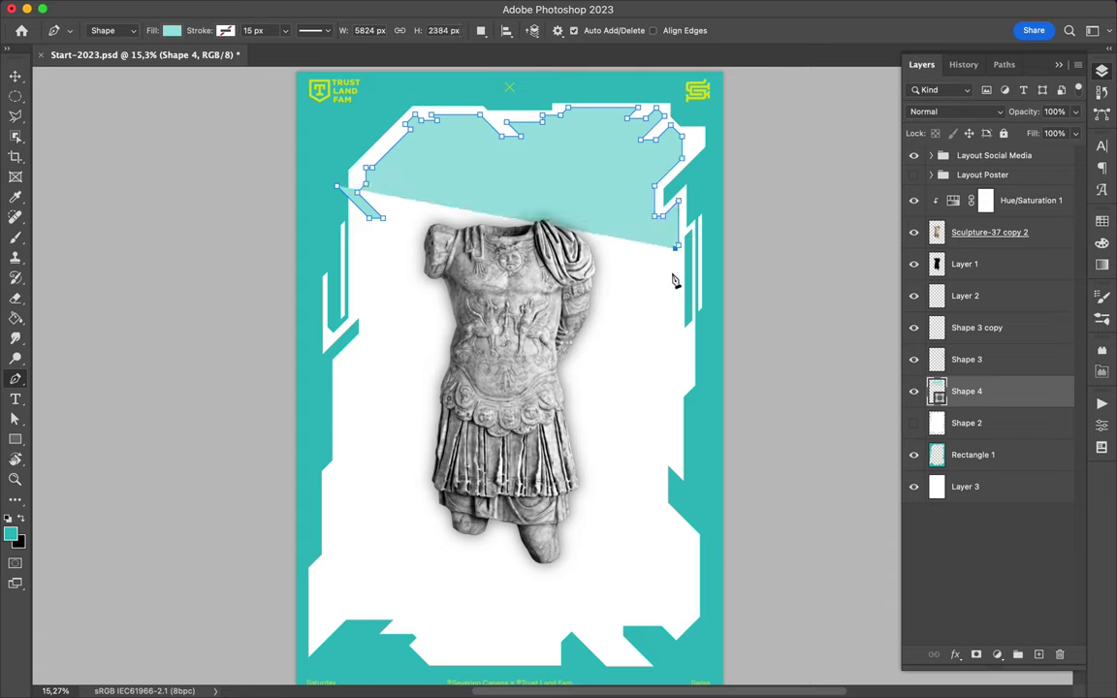
pyautogui.click(675, 273)
pyautogui.click(676, 334)
pyautogui.click(684, 343)
pyautogui.click(685, 379)
pyautogui.click(670, 390)
pyautogui.click(670, 415)
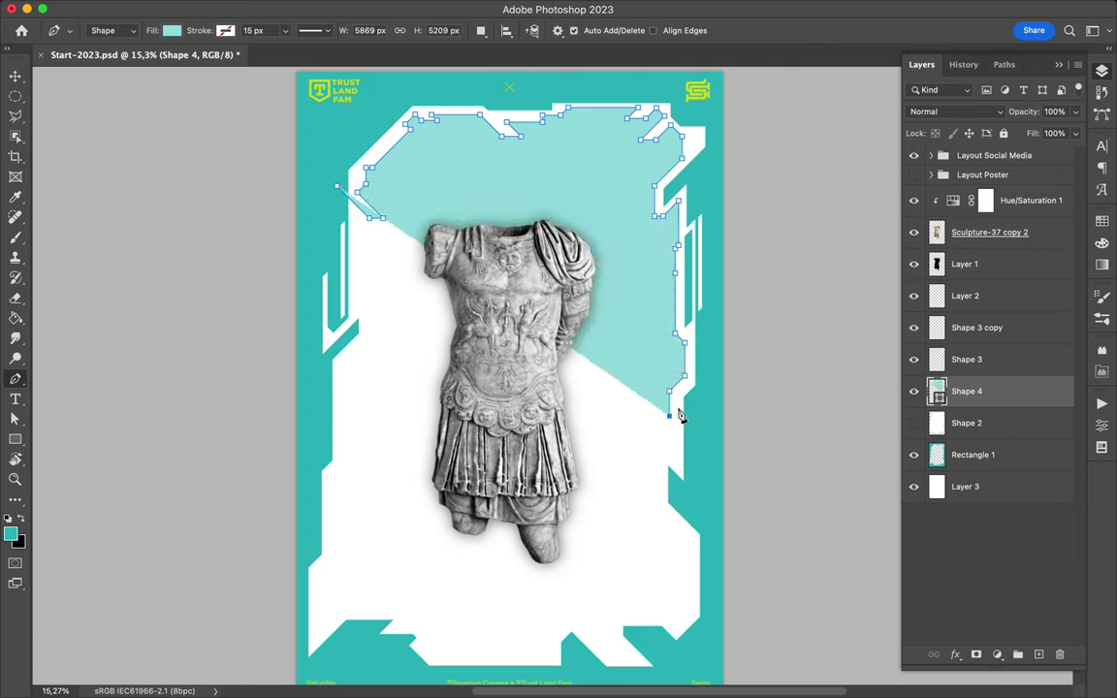
pyautogui.click(676, 453)
pyautogui.click(653, 476)
pyautogui.click(653, 490)
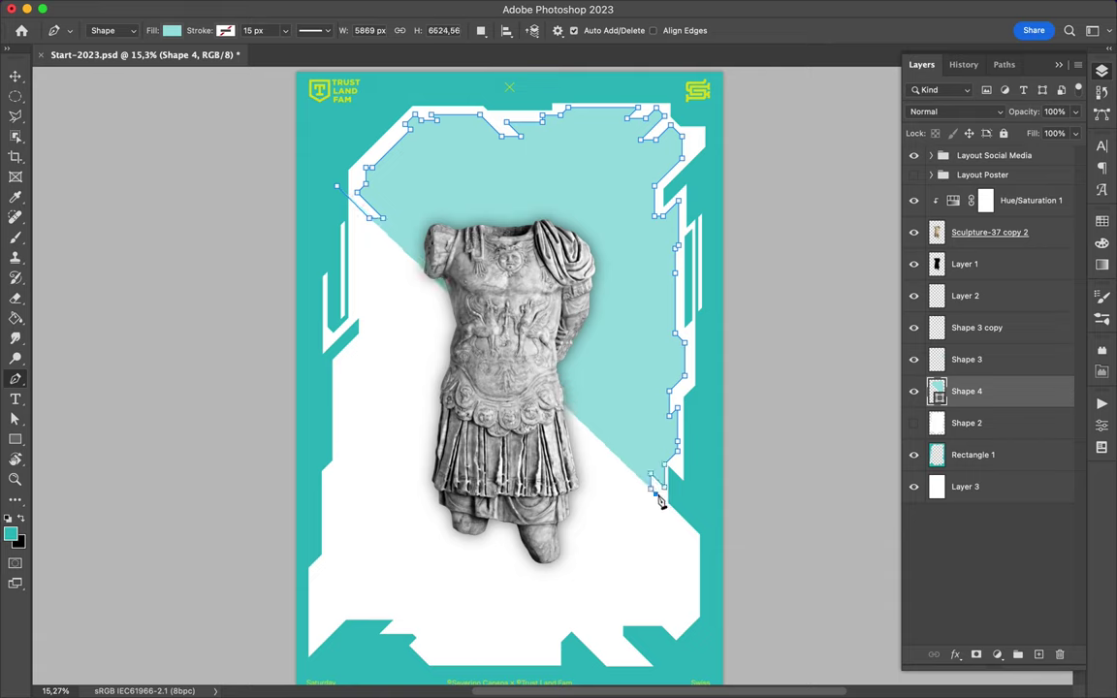
pyautogui.click(656, 520)
pyautogui.click(689, 553)
pyautogui.click(690, 576)
# Continue the outline along the bottom edge and up the left side to the start
pyautogui.click(682, 624)
pyautogui.click(670, 613)
pyautogui.click(600, 613)
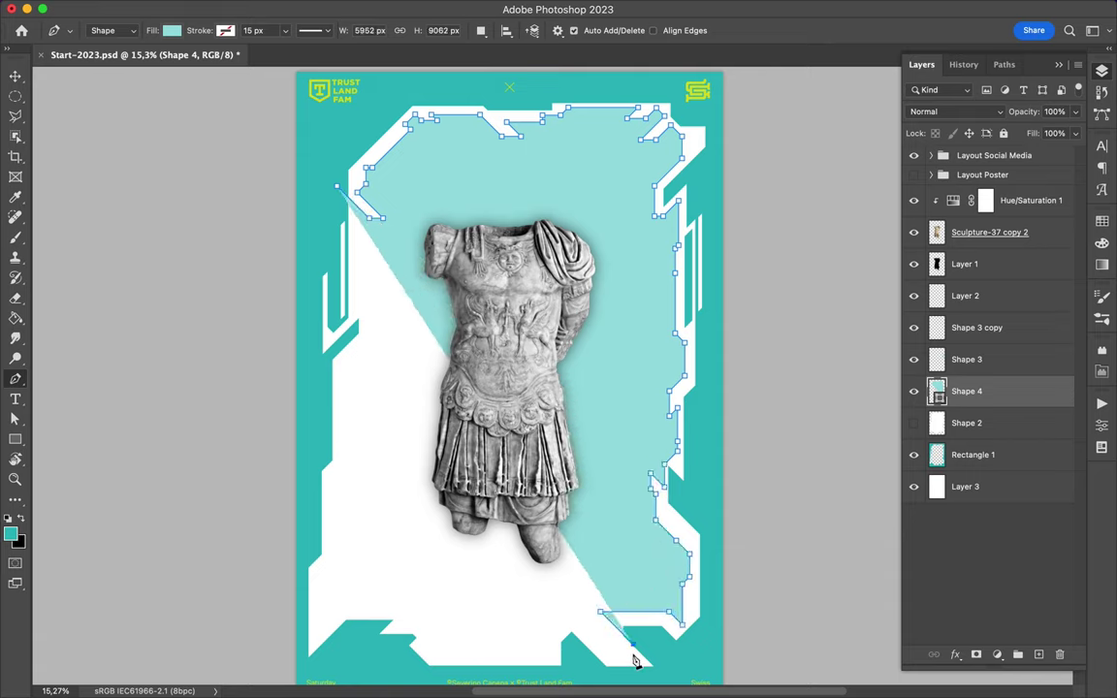
pyautogui.click(619, 641)
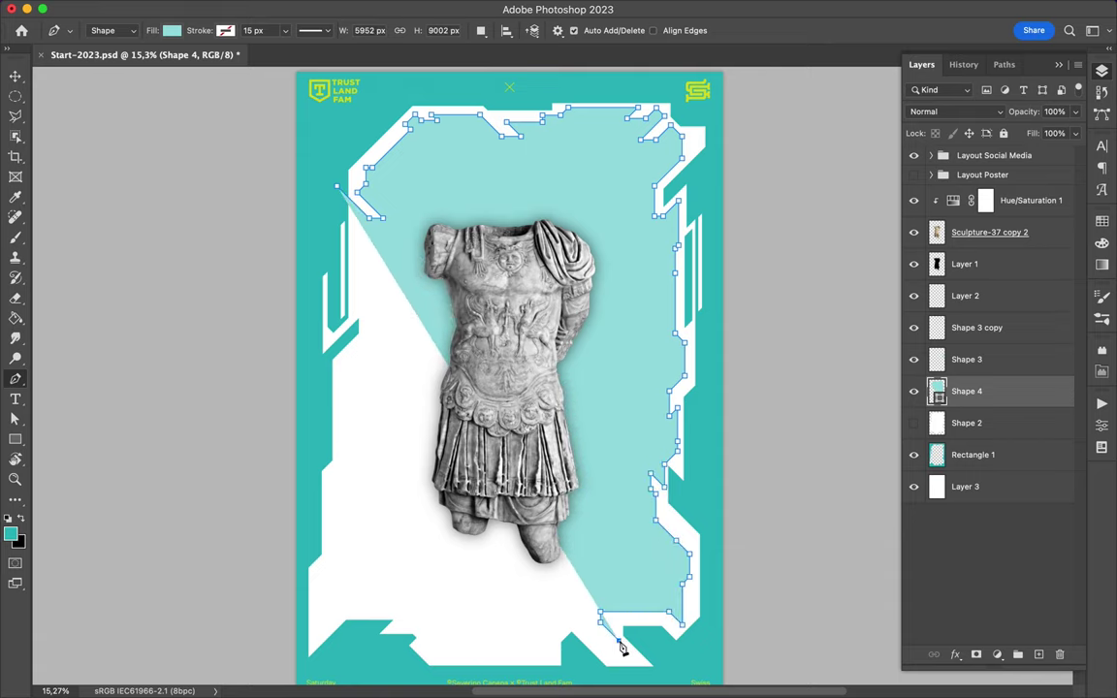
pyautogui.click(589, 621)
pyautogui.click(561, 622)
pyautogui.click(548, 621)
pyautogui.click(538, 662)
pyautogui.click(439, 662)
pyautogui.click(459, 640)
pyautogui.click(433, 640)
pyautogui.click(432, 613)
pyautogui.click(331, 624)
pyautogui.click(324, 572)
pyautogui.click(361, 510)
pyautogui.click(360, 534)
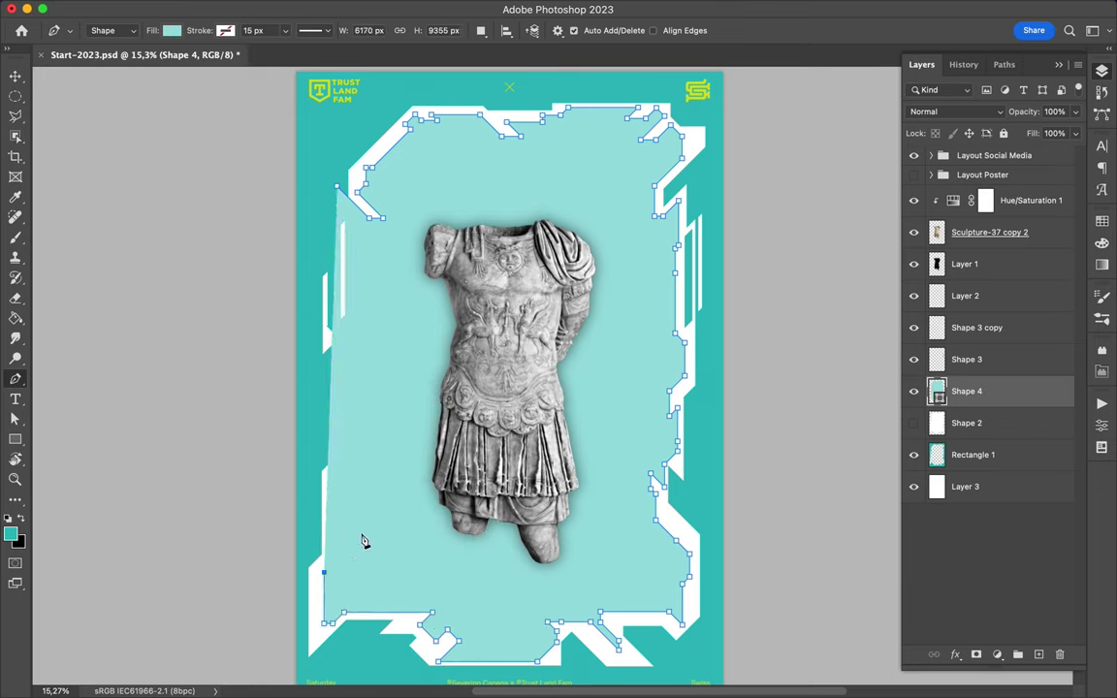
pyautogui.click(359, 458)
pyautogui.click(358, 402)
pyautogui.click(368, 337)
pyautogui.click(369, 303)
pyautogui.click(351, 303)
# Move Shape 4 below Rectangle 1 and refill Layer 3 with light teal
pyautogui.press('v')
pyautogui.moveTo(967, 391); pyautogui.dragTo(1030, 475)
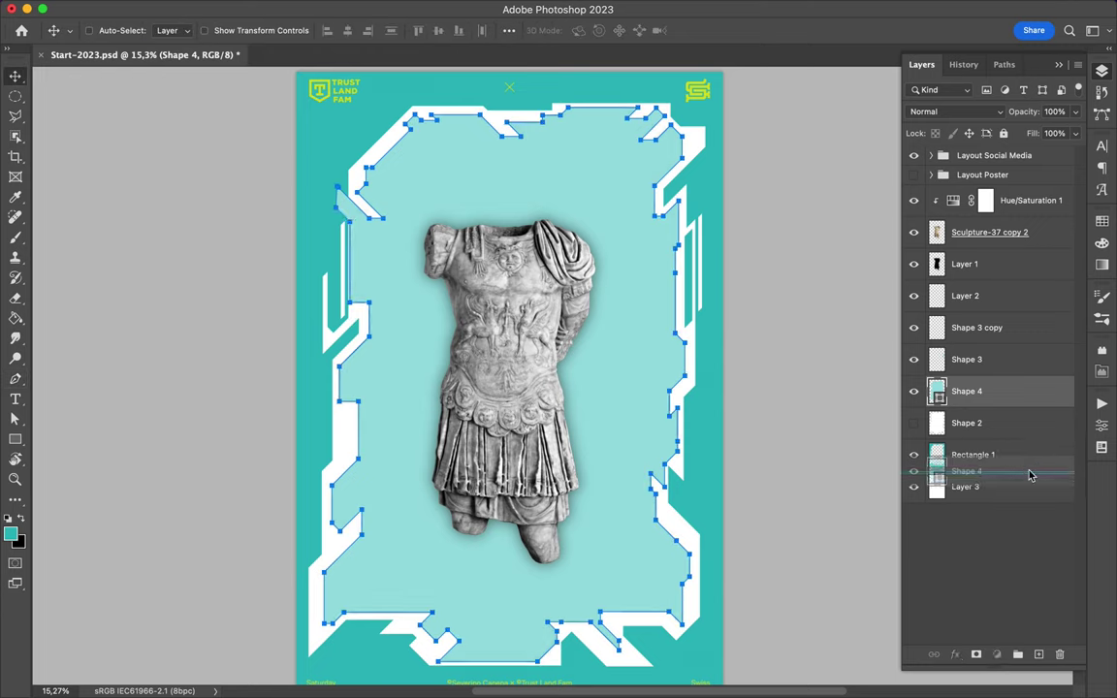
pyautogui.click(965, 487)
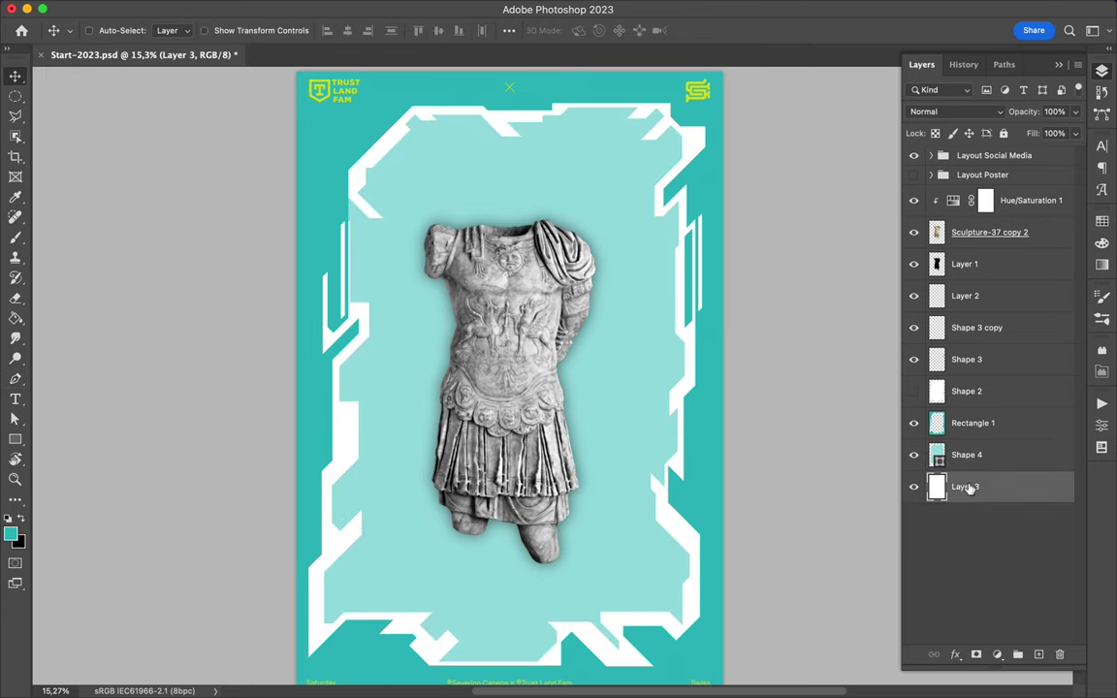
pyautogui.click(104, 8)
pyautogui.click(205, 247)
# Fill Layer 3 with light teal, then clear the current selection
pyautogui.click(703, 358)
pyautogui.click(813, 63)
pyautogui.click(655, 277)
pyautogui.keyDown('super'); pyautogui.click(939, 455); pyautogui.keyUp('super')
pyautogui.rightClick(996, 483)
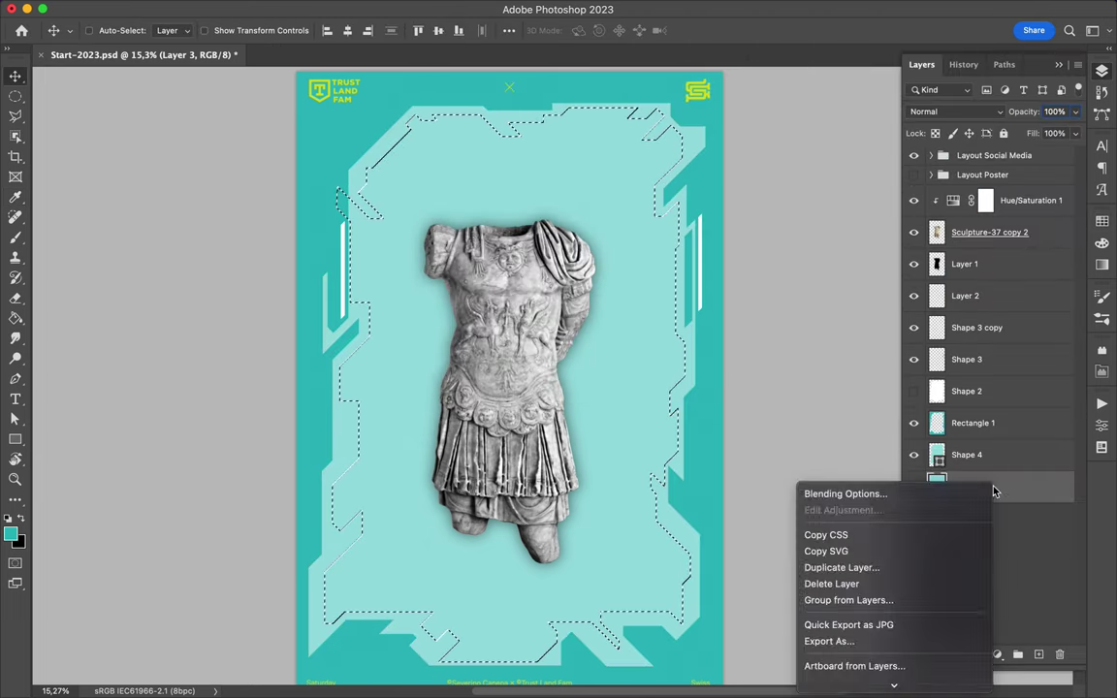
pyautogui.click(993, 541)
# Add Layer 4 at the bottom of the stack and hide Shape 4
pyautogui.click(1039, 654)
pyautogui.moveTo(965, 161); pyautogui.dragTo(970, 519)
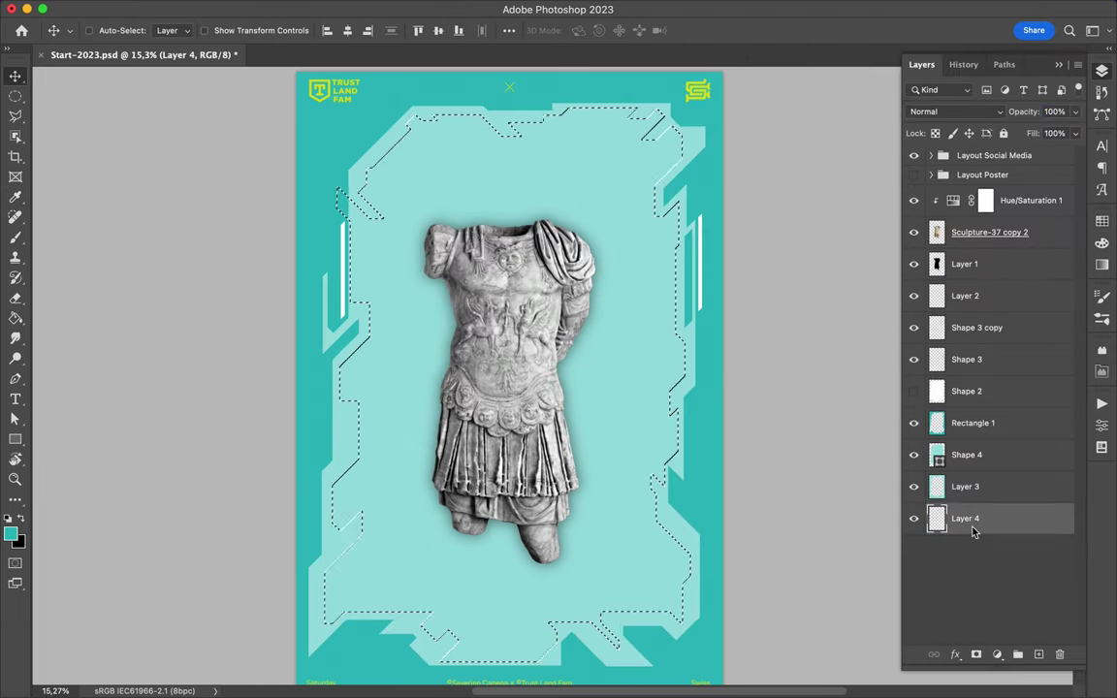
pyautogui.click(967, 455)
pyautogui.press('m')
pyautogui.click(914, 455)
pyautogui.click(965, 519)
pyautogui.press('a')
# Fill Layer 4 with white, undoing a mistaken teal fill first
pyautogui.click(155, 9)
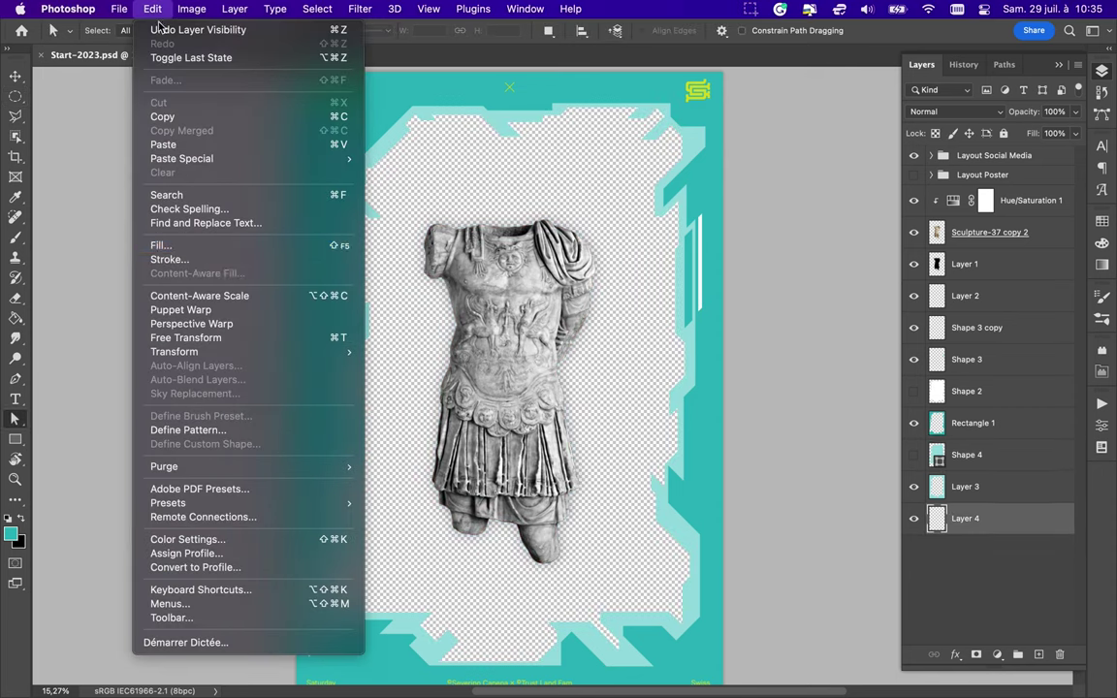
pyautogui.click(161, 246)
pyautogui.press('Return')
pyautogui.press('super+z')
pyautogui.click(158, 9)
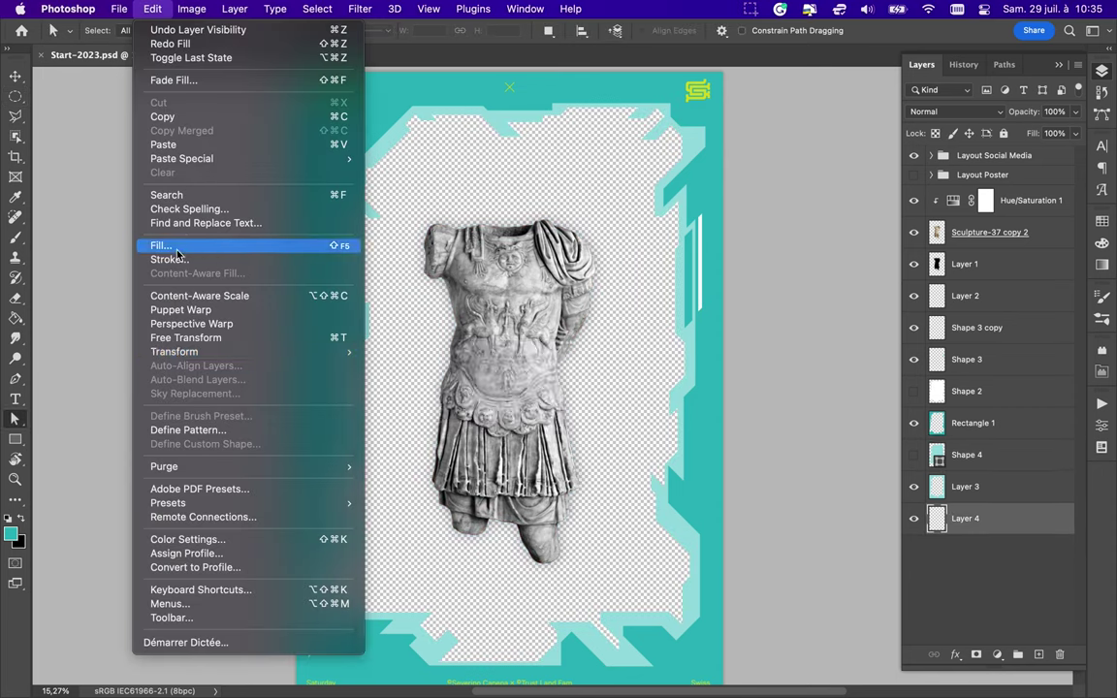
pyautogui.click(161, 246)
pyautogui.click(813, 62)
pyautogui.click(661, 279)
pyautogui.click(369, 315)
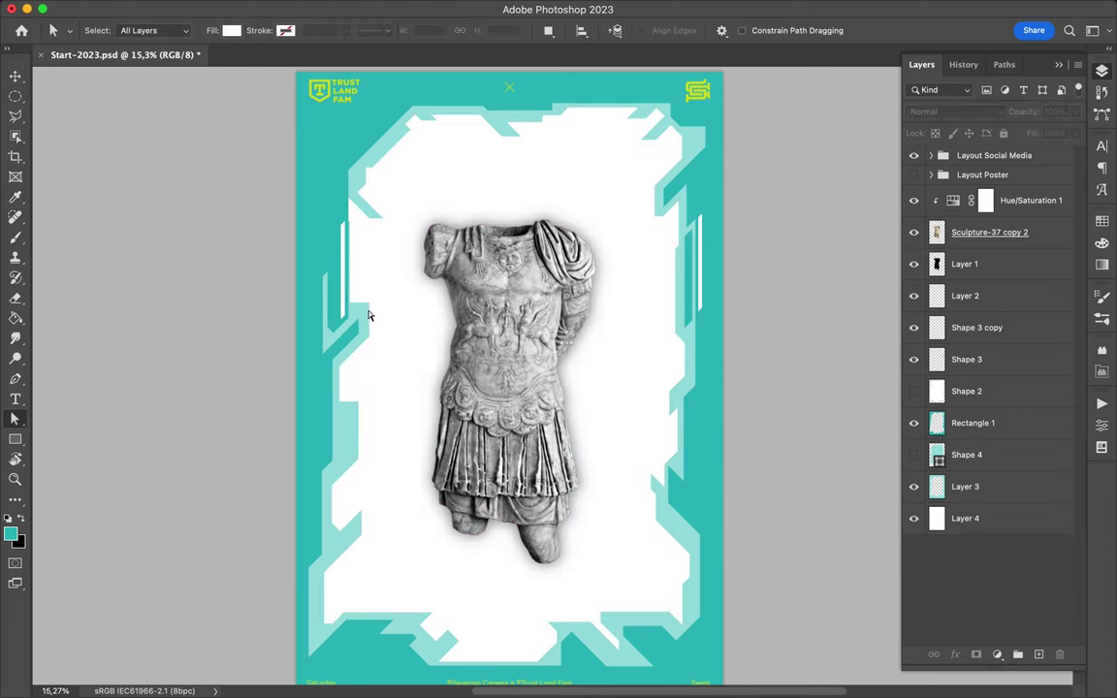
# Start a new Pen shape above Layer 3 at the left frame edge
pyautogui.click(989, 487)
pyautogui.press('p')
pyautogui.click(352, 304)
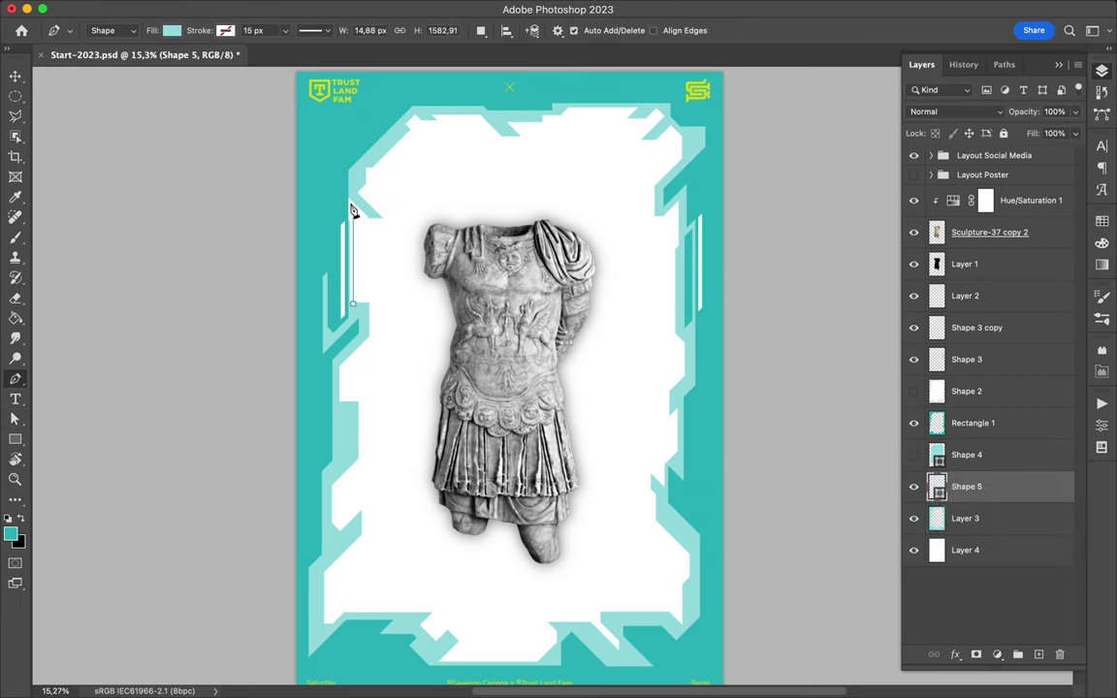
# Draw the thin light-teal strip along the left frame edge
pyautogui.click(343, 190)
pyautogui.click(343, 312)
pyautogui.press('v')
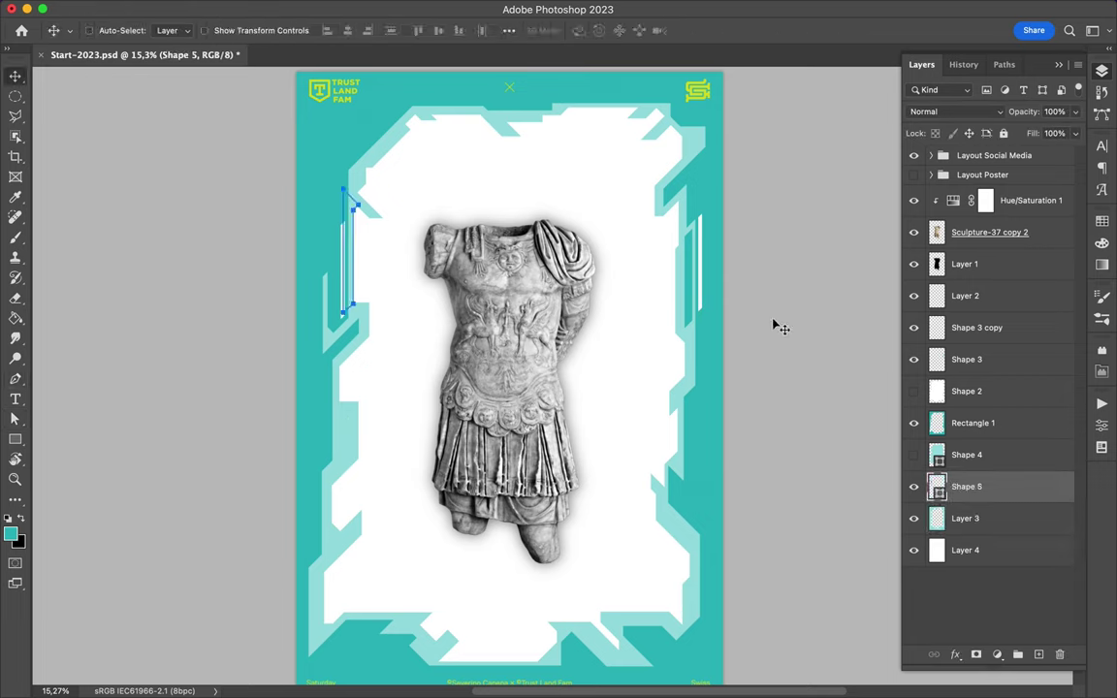
pyautogui.press('p')
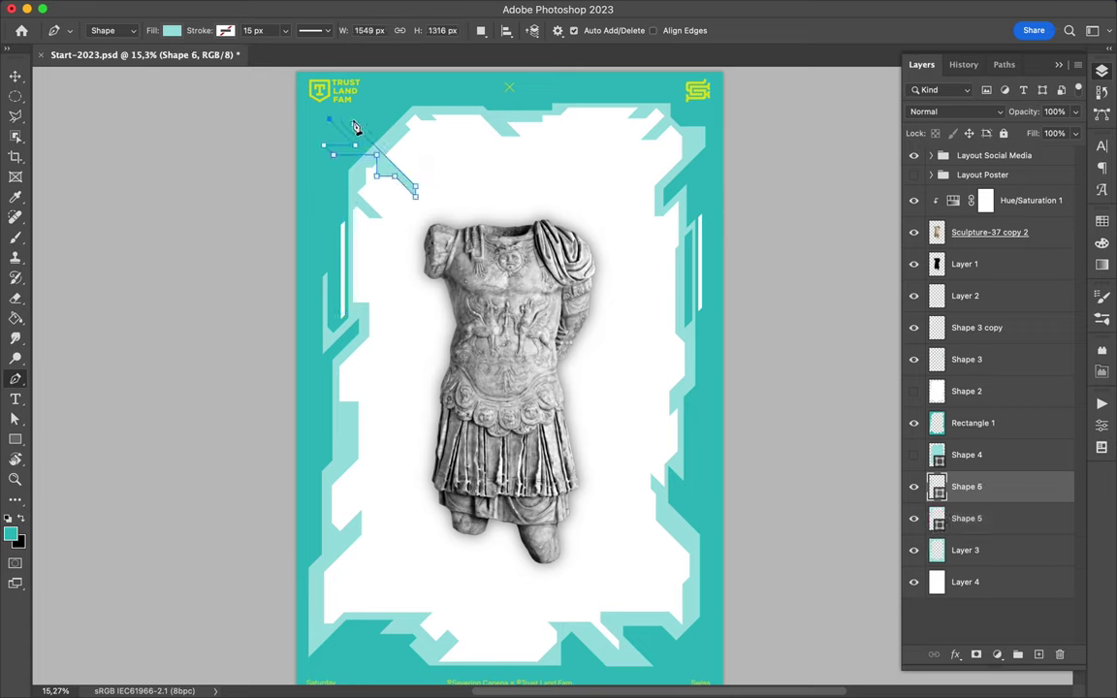
# Make the angled top-left shape red and bring it forward one layer
pyautogui.click(172, 30)
pyautogui.click(229, 112)
pyautogui.press('v')
pyautogui.hotkey('ctrl', ']')
pyautogui.hotkey('ctrl', ']')
pyautogui.hotkey('ctrl', ']')
pyautogui.rightClick(966, 390)
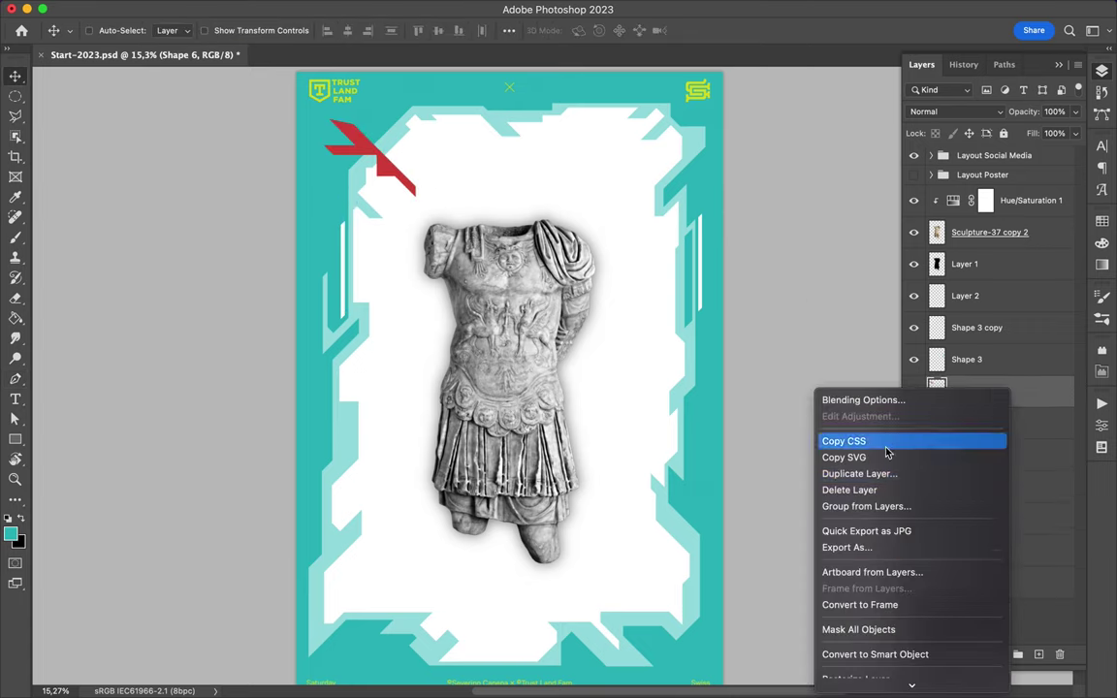
pyautogui.press('Escape')
pyautogui.press('l')
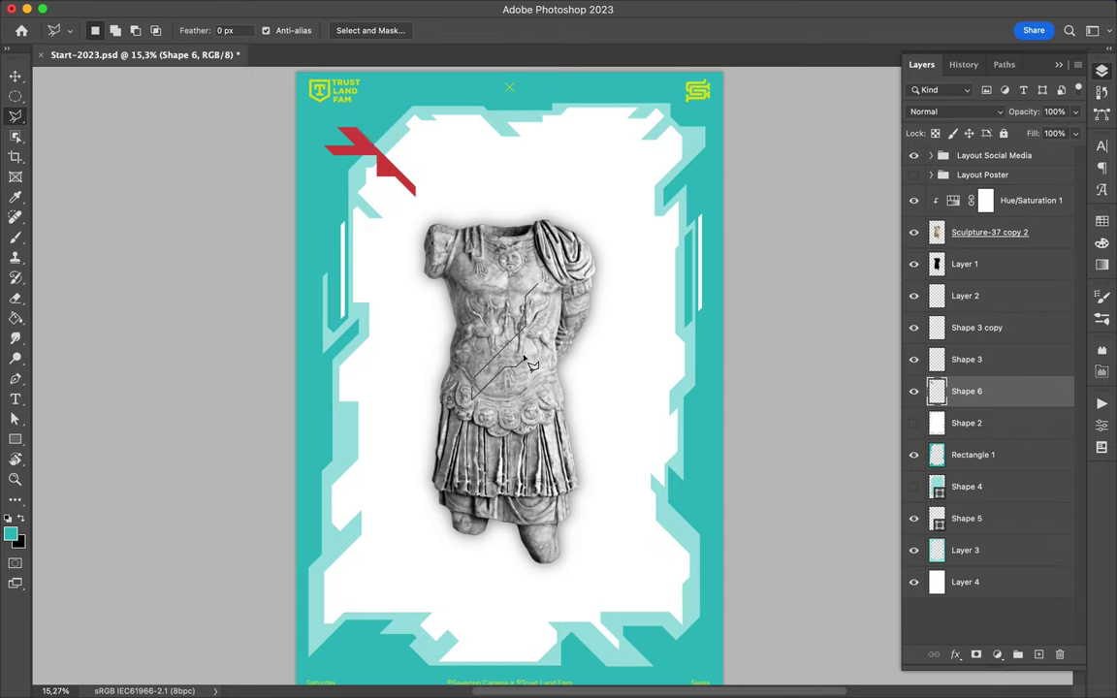
# Merge the sculpture layers, copy a lassoed slice to new layers, and move it beside the shoulder
pyautogui.click(1009, 200)
pyautogui.keyDown('shift'); pyautogui.click(1009, 232); pyautogui.keyUp('shift')
pyautogui.hotkey('ctrl', 'e')
pyautogui.hotkey('ctrl', 'j')
pyautogui.moveTo(582, 320); pyautogui.dragTo(643, 349)
pyautogui.click(630, 282)
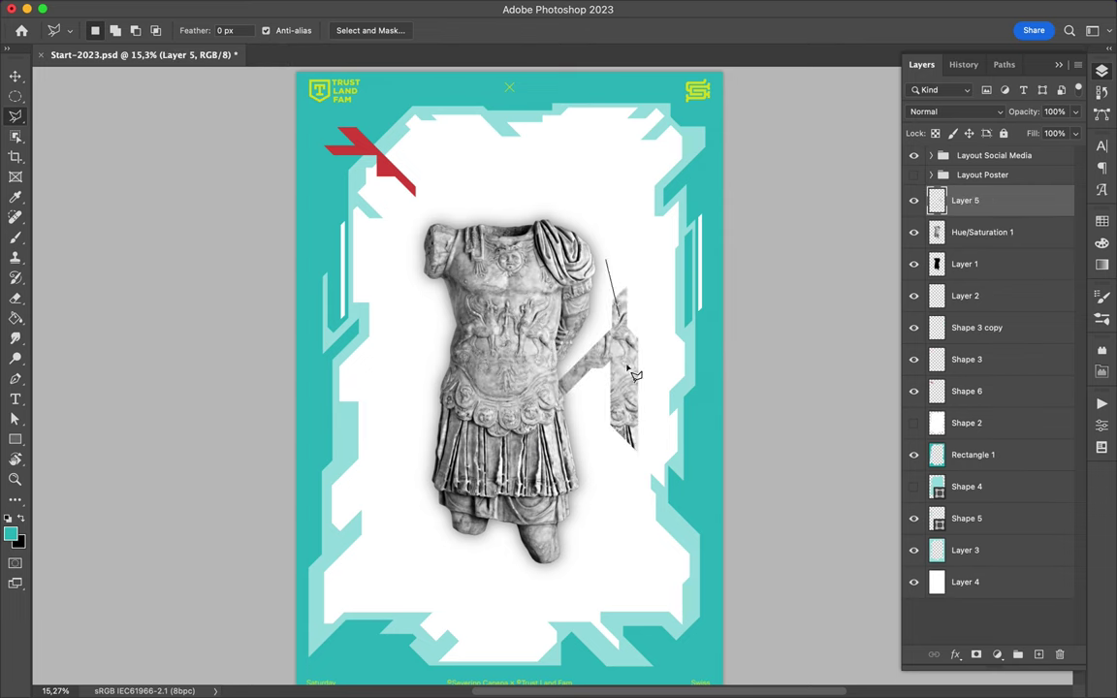
pyautogui.press('v')
pyautogui.moveTo(613, 408)
pyautogui.mouseDown()
pyautogui.moveTo(598, 267)
pyautogui.moveTo(307, 434)
pyautogui.mouseUp()
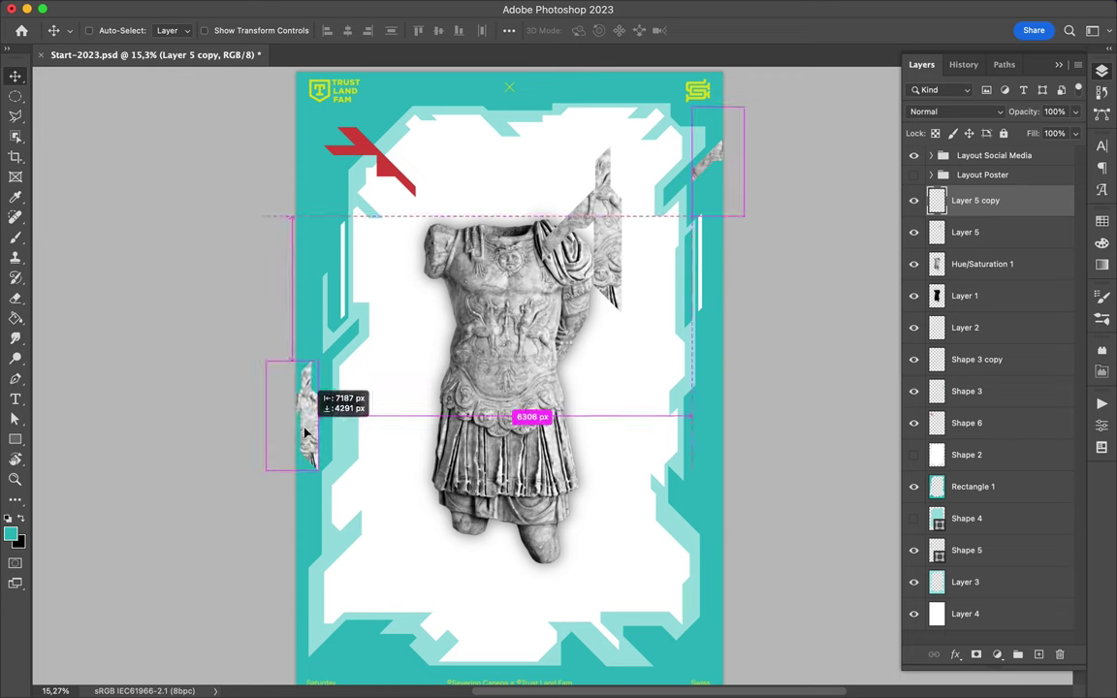
pyautogui.hotkey('ctrl', 'j')
# Type a large S at the left and fill it with teal
pyautogui.press('s')
pyautogui.press('t')
pyautogui.click(375, 282)
pyautogui.write('S')
pyautogui.moveTo(373, 283)
pyautogui.mouseDown()
pyautogui.moveTo(461, 398)
pyautogui.moveTo(418, 288)
pyautogui.mouseUp()
pyautogui.press('Return')
pyautogui.press('v')
pyautogui.hotkey('alt', 'BackSpace')
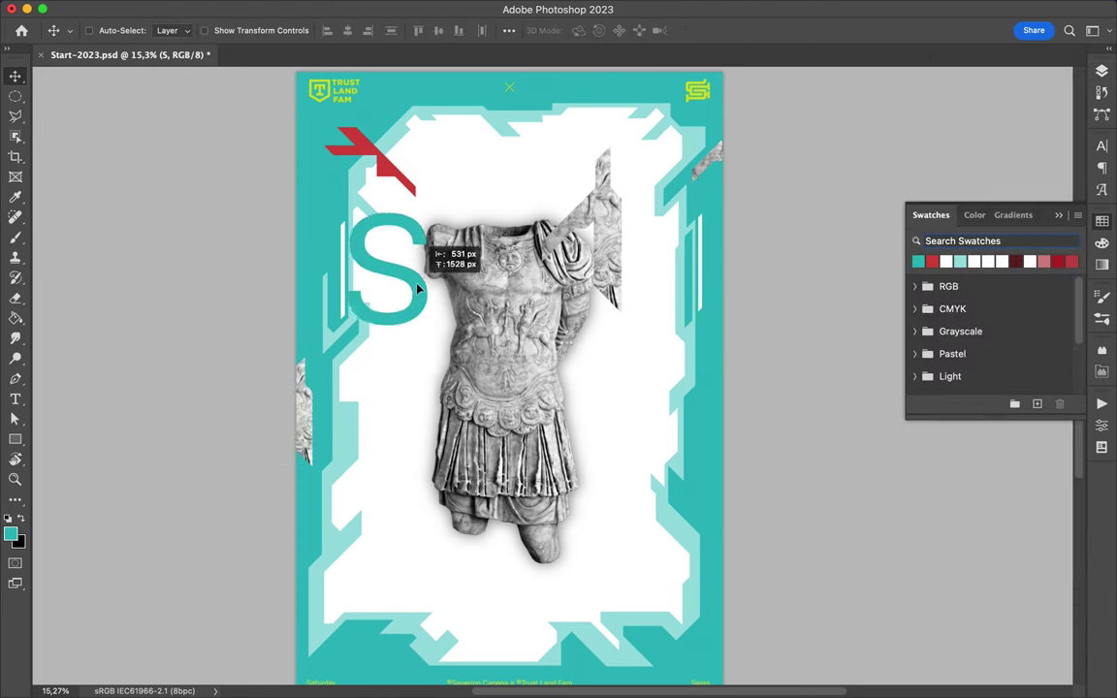
# Set the S to Compressed, move it below Layer 3, and place it behind the upper-left frame
pyautogui.click(1102, 145)
pyautogui.click(1047, 168)
pyautogui.click(984, 139)
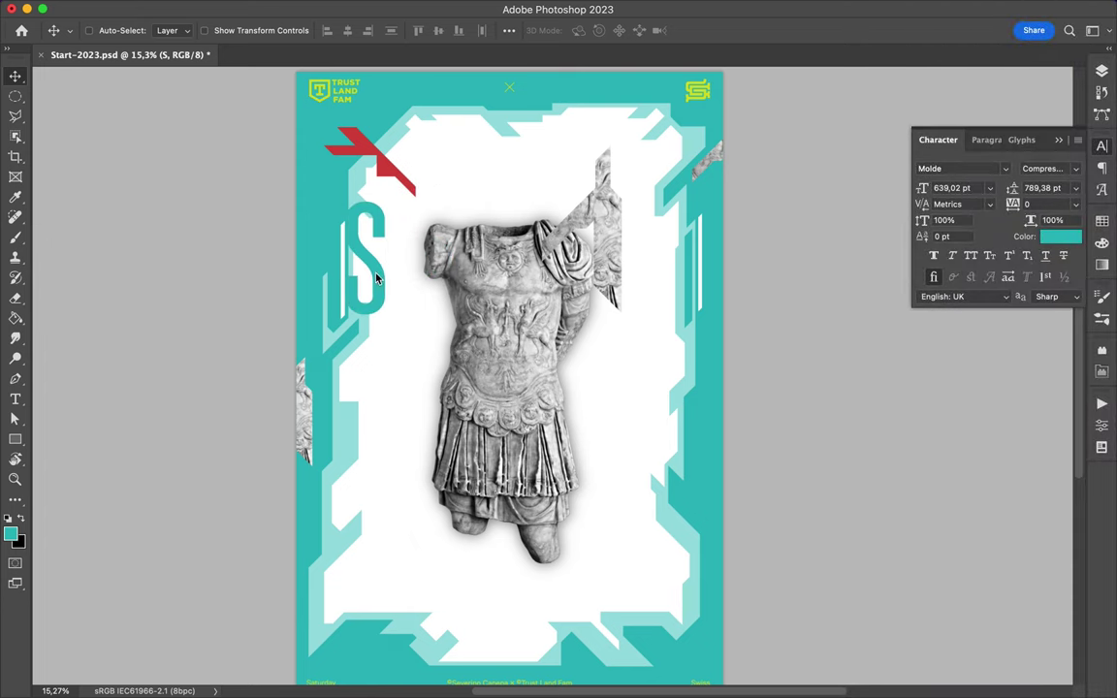
pyautogui.click(1102, 70)
pyautogui.moveTo(961, 180); pyautogui.dragTo(969, 599)
pyautogui.moveTo(370, 281)
pyautogui.mouseDown()
pyautogui.moveTo(369, 294)
pyautogui.moveTo(640, 334)
pyautogui.moveTo(569, 400)
pyautogui.moveTo(655, 437)
pyautogui.moveTo(641, 408)
pyautogui.moveTo(367, 562)
pyautogui.moveTo(352, 533)
pyautogui.moveTo(371, 474)
pyautogui.mouseUp()
# Retype the copied letters as P, Q and R, moving the Q to the lower right
pyautogui.doubleClick(940, 596)
pyautogui.write('P')
pyautogui.press('Escape')
pyautogui.doubleClick(941, 597)
pyautogui.write('Q')
pyautogui.press('Escape')
pyautogui.doubleClick(941, 596)
pyautogui.write('R')
pyautogui.press('Escape')
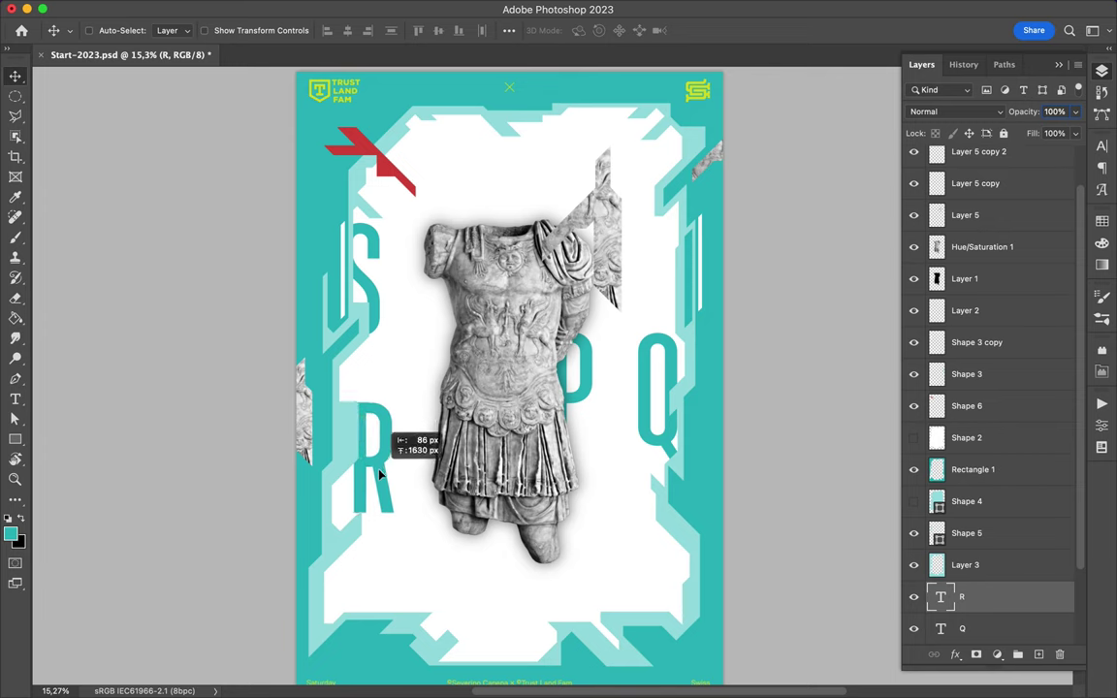
pyautogui.moveTo(658, 398); pyautogui.dragTo(662, 572)
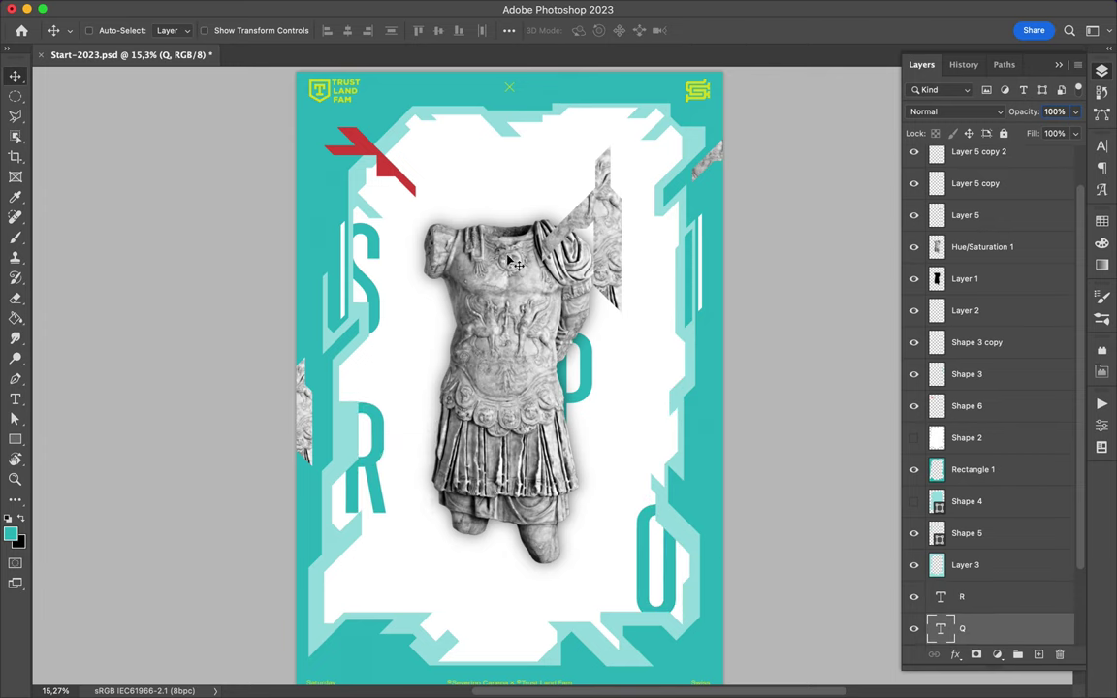
pyautogui.press('p')
pyautogui.click(421, 96)
# Place Shape 7 just below Layer 5 and copy the S beside the torso as a 2
pyautogui.click(494, 148)
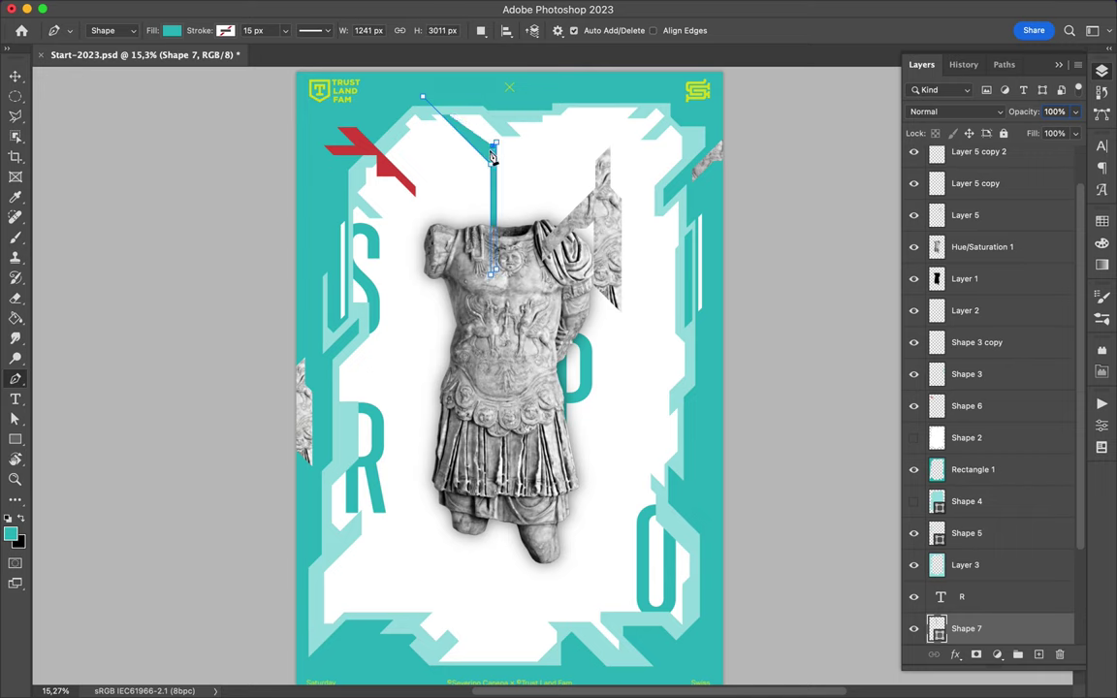
pyautogui.press('v')
pyautogui.moveTo(966, 628); pyautogui.dragTo(960, 233)
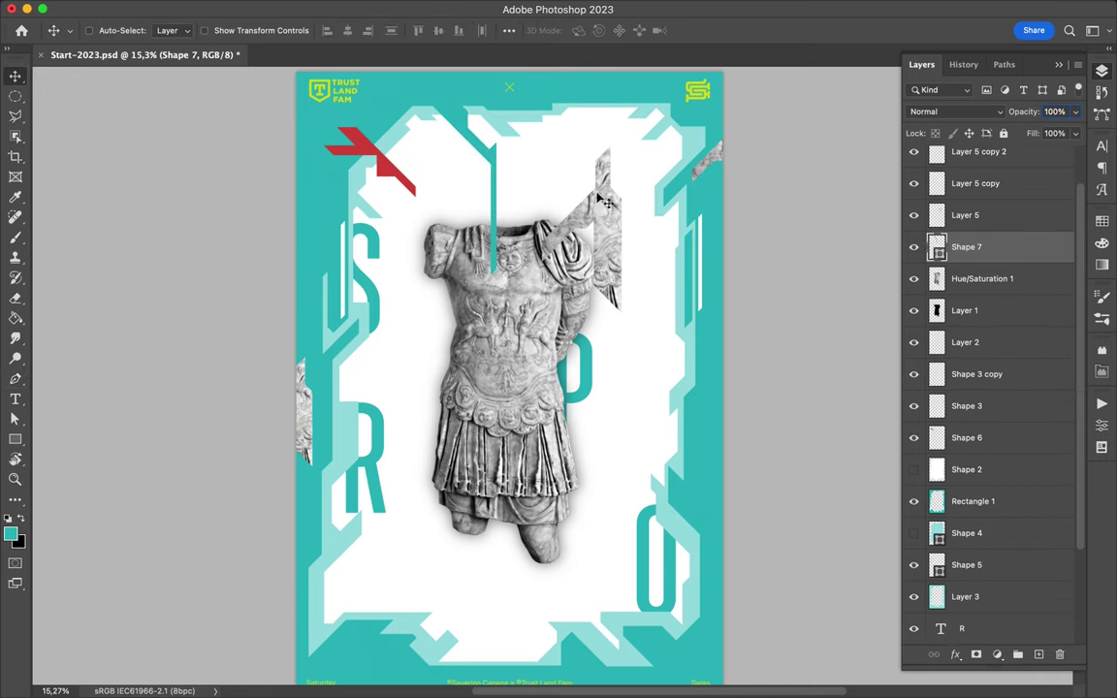
pyautogui.moveTo(604, 362); pyautogui.dragTo(435, 335)
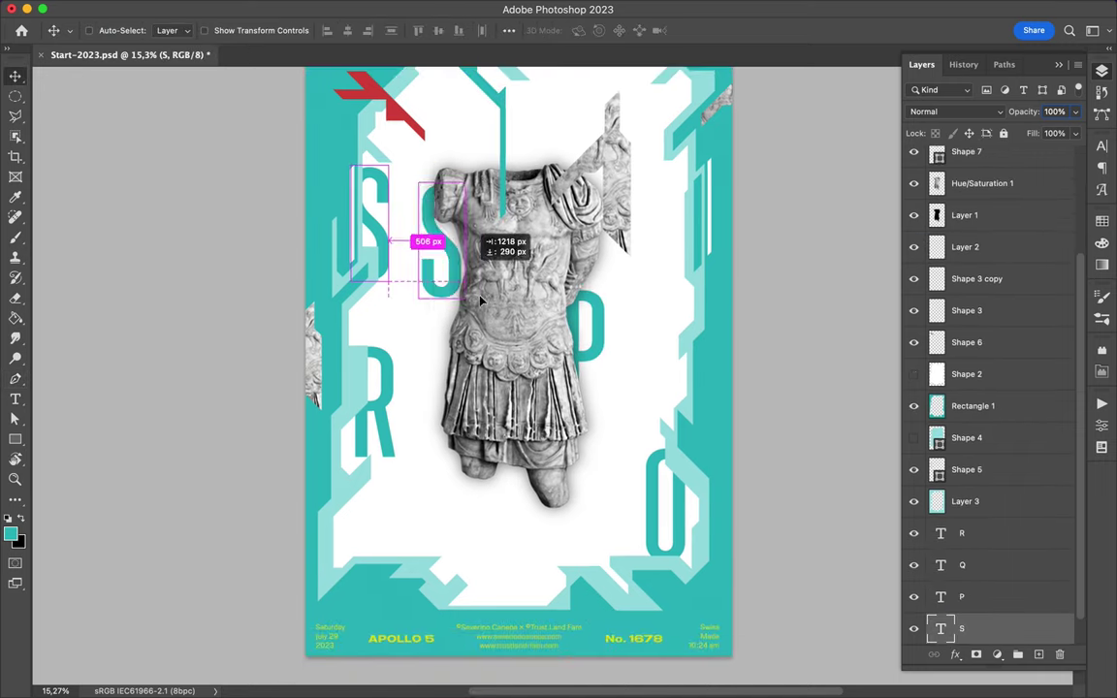
pyautogui.doubleClick(440, 339)
pyautogui.write('2')
# Move the 2 under Shape 7, scale it up, and position it over the torso
pyautogui.moveTo(970, 629); pyautogui.dragTo(970, 223)
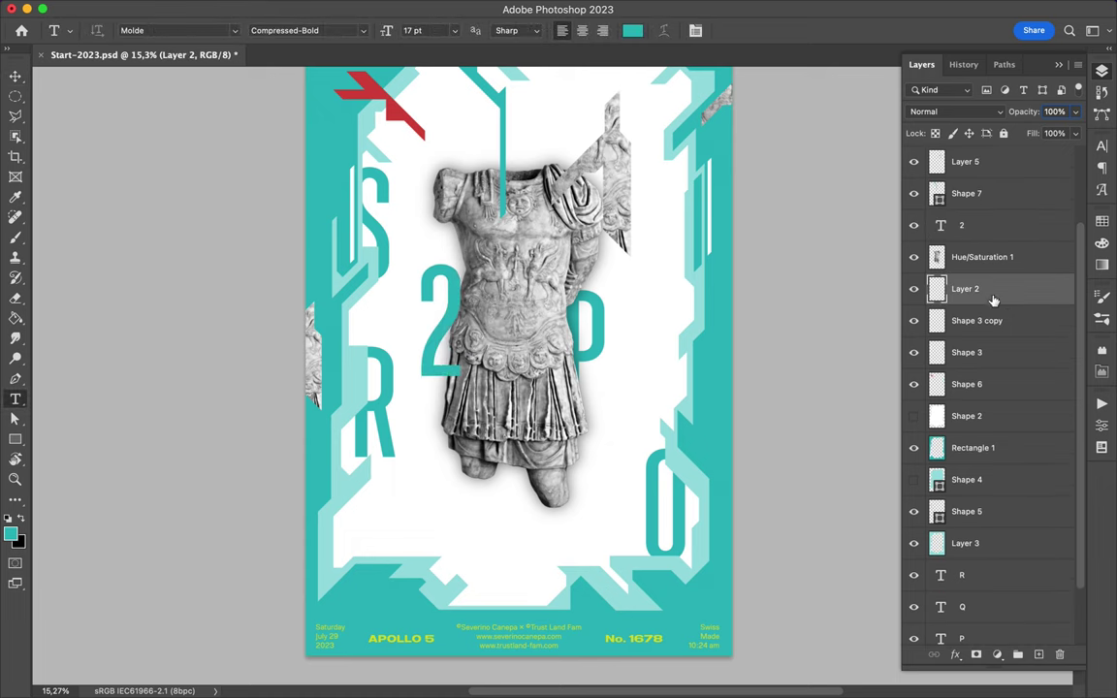
pyautogui.click(965, 288)
pyautogui.hotkey('ctrl', 't')
pyautogui.click(965, 225)
pyautogui.click(1102, 146)
pyautogui.click(1045, 169)
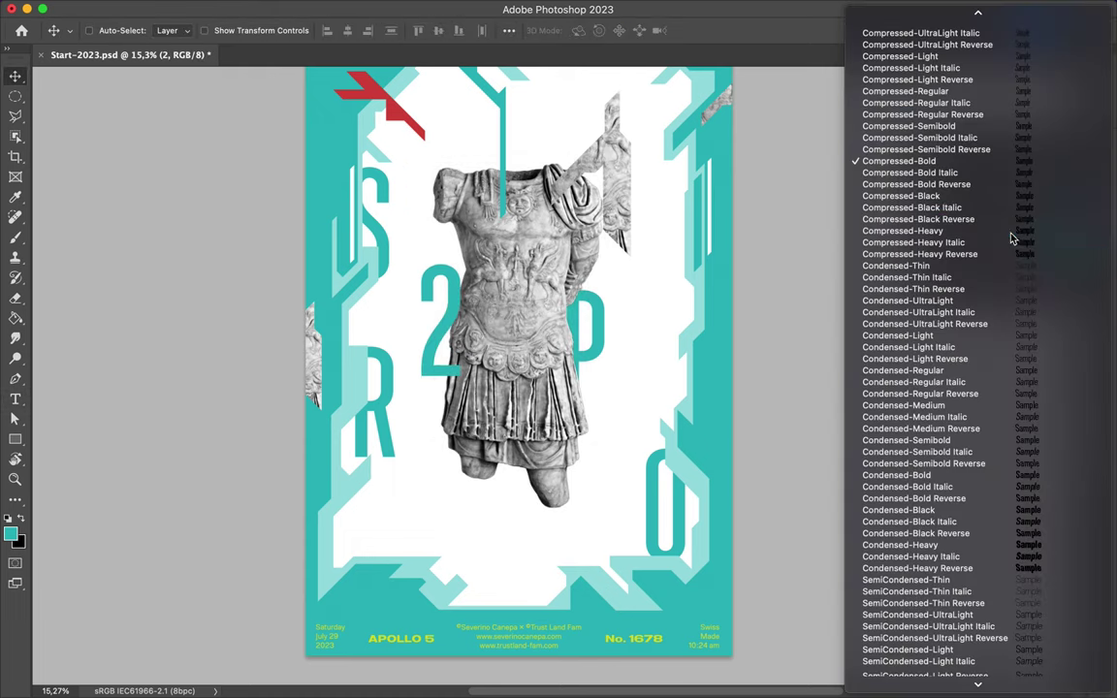
pyautogui.press('Escape')
pyautogui.hotkey('ctrl', 't')
pyautogui.moveTo(468, 409); pyautogui.dragTo(500, 442)
pyautogui.press('Return')
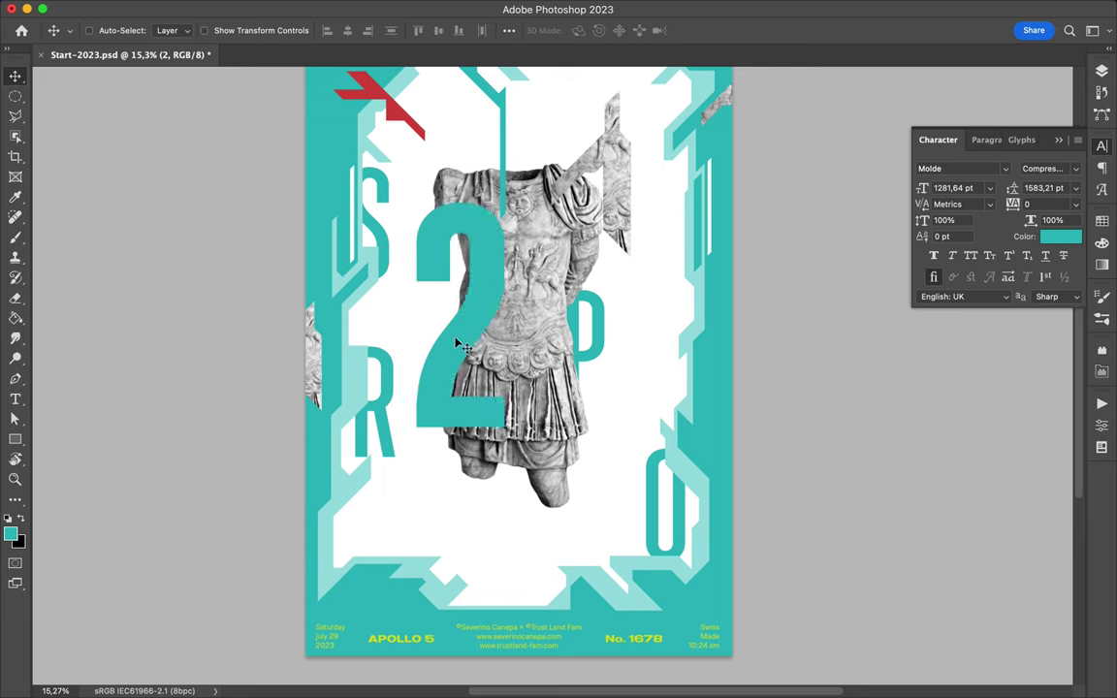
pyautogui.moveTo(611, 317); pyautogui.dragTo(669, 206)
# Retype a text copy as 0 and move its layer below Hue/Saturation
pyautogui.moveTo(465, 291); pyautogui.dragTo(553, 291)
pyautogui.doubleClick(558, 320)
pyautogui.write('0')
pyautogui.press('Escape')
pyautogui.click(1102, 71)
pyautogui.moveTo(966, 511); pyautogui.dragTo(979, 504)
pyautogui.hotkey('ctrl', '[')
pyautogui.hotkey('ctrl', '[')
# Copy the 0 lower down and retype the copies as * and #
pyautogui.moveTo(619, 341)
pyautogui.mouseDown()
pyautogui.moveTo(511, 516)
pyautogui.moveTo(424, 531)
pyautogui.moveTo(536, 578)
pyautogui.moveTo(504, 107)
pyautogui.mouseUp()
pyautogui.doubleClick(477, 540)
pyautogui.write('*')
pyautogui.doubleClick(537, 548)
pyautogui.write('2#')
pyautogui.press('Escape')
# Shrink the #, make it red, and place it above the torso
pyautogui.press('v')
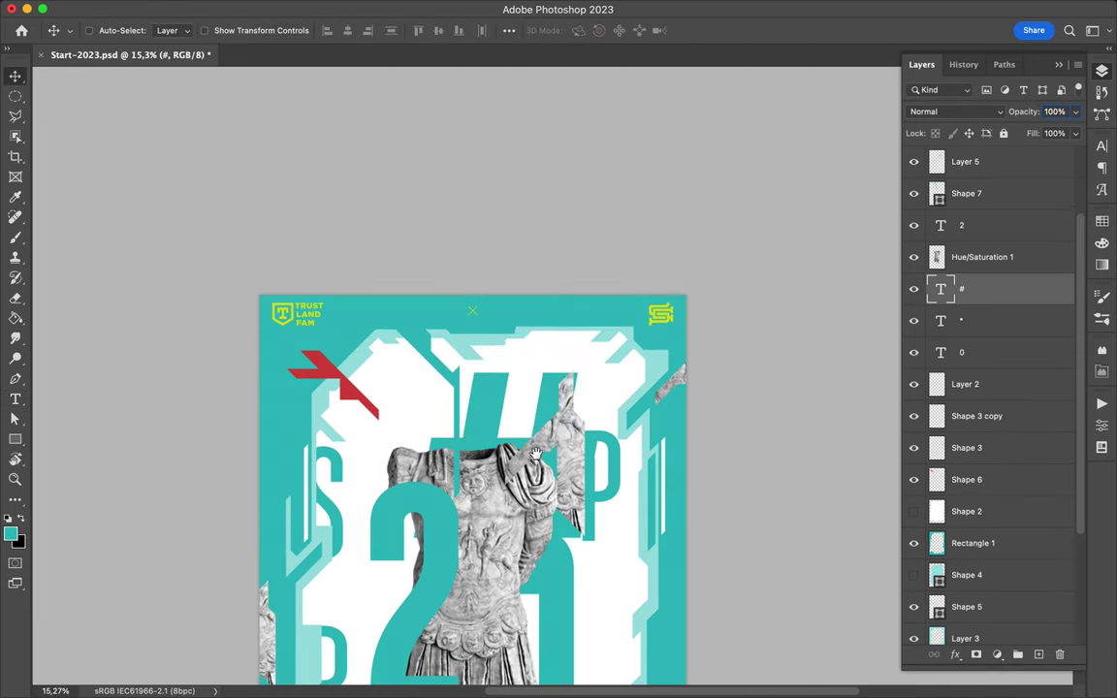
pyautogui.hotkey('ctrl', 't')
pyautogui.moveTo(521, 596)
pyautogui.mouseDown()
pyautogui.moveTo(519, 337)
pyautogui.moveTo(515, 394)
pyautogui.mouseUp()
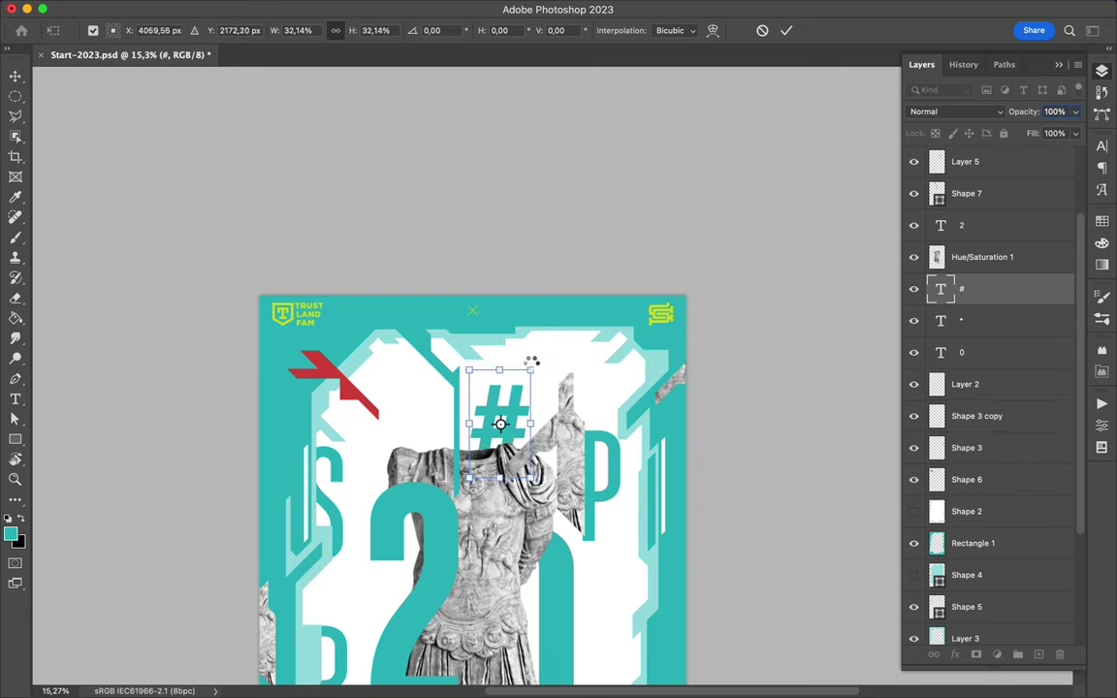
pyautogui.moveTo(551, 330); pyautogui.dragTo(532, 368)
pyautogui.press('Return')
pyautogui.click(1103, 221)
pyautogui.moveTo(919, 262)
pyautogui.mouseDown()
pyautogui.moveTo(502, 364)
pyautogui.moveTo(465, 387)
pyautogui.mouseUp()
# Fit the poster in view and make the big 0 pale teal
pyautogui.hotkey('ctrl', '0')
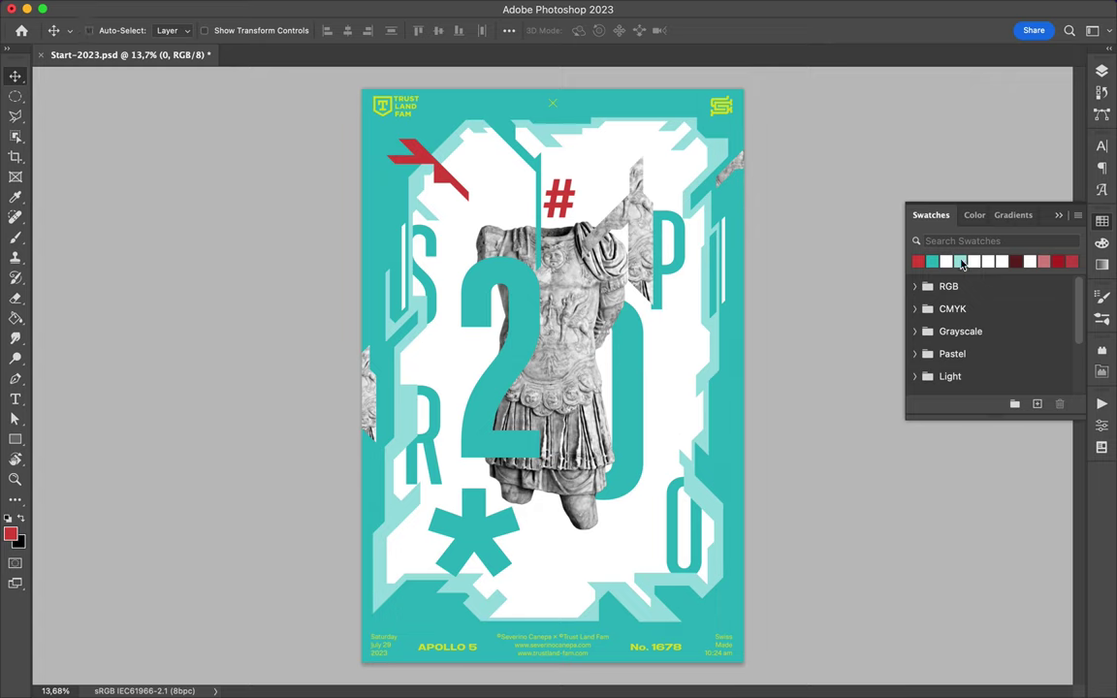
pyautogui.moveTo(962, 262); pyautogui.dragTo(439, 423)
pyautogui.moveTo(582, 228)
pyautogui.mouseDown()
pyautogui.moveTo(562, 129)
pyautogui.moveTo(511, 129)
pyautogui.mouseUp()
pyautogui.press('p')
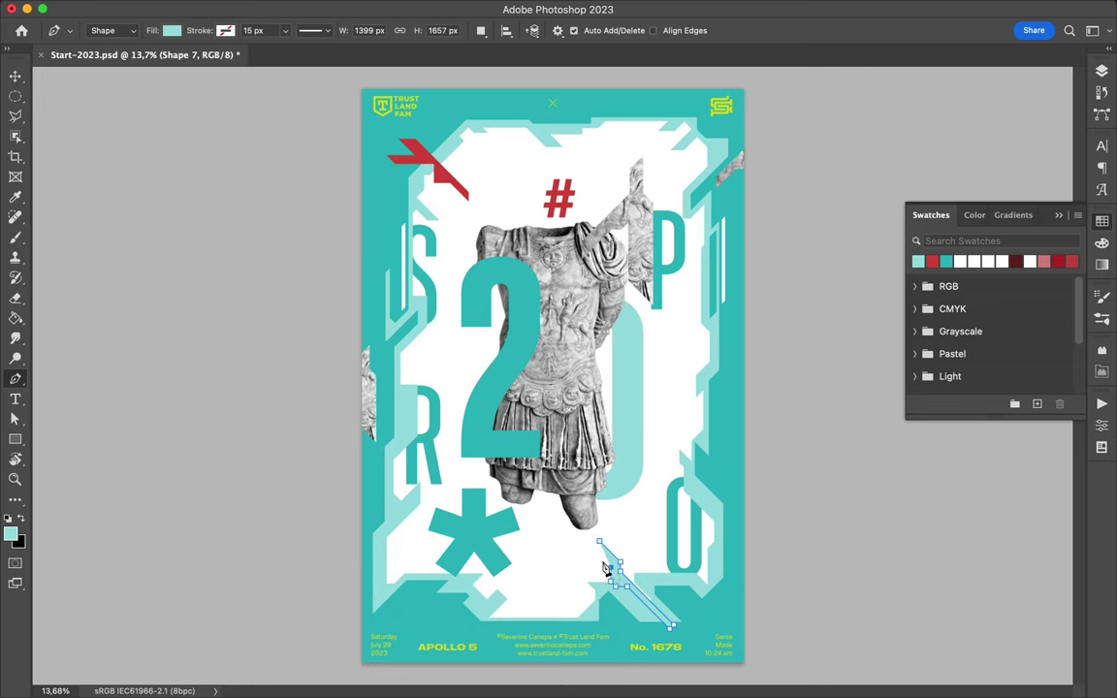
# Draw a thin red rectangle, set it diagonally at the lower right, and save the poster
pyautogui.press('v')
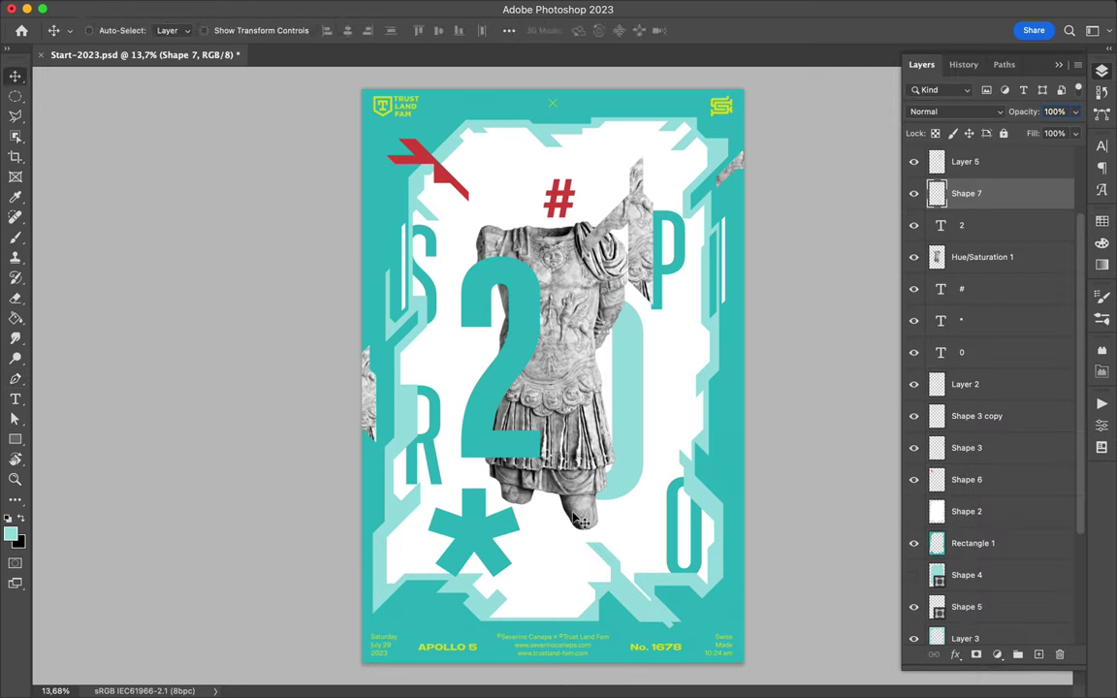
pyautogui.press('u')
pyautogui.moveTo(565, 428); pyautogui.dragTo(705, 569)
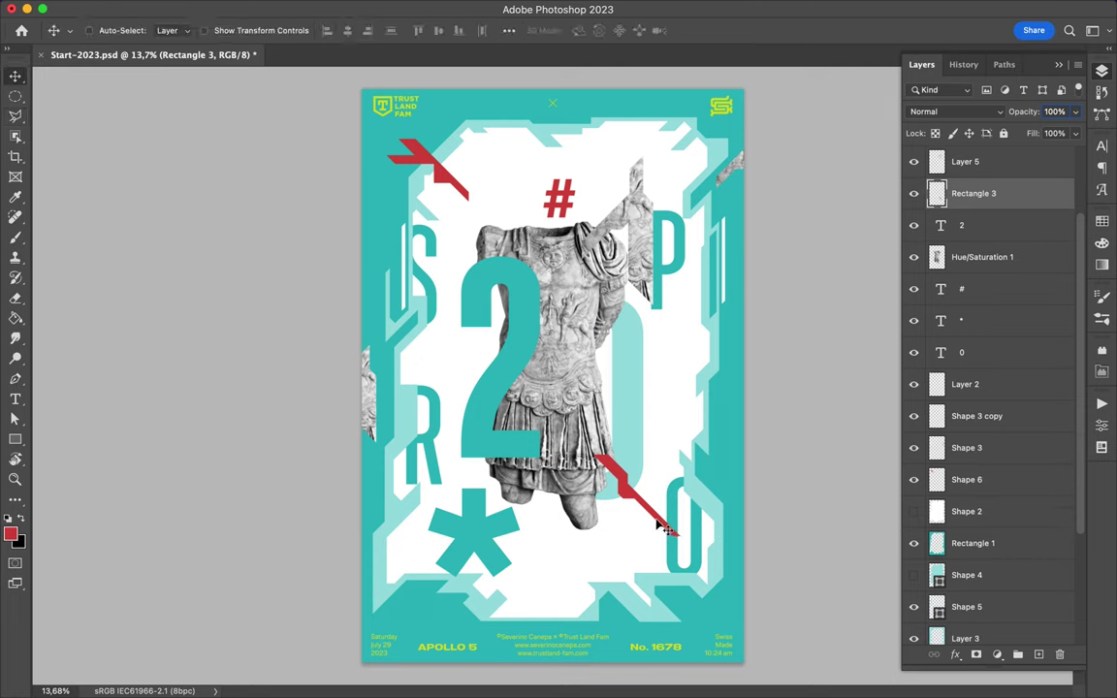
pyautogui.hotkey('ctrl', 't')
pyautogui.press('Return')
pyautogui.moveTo(667, 532)
pyautogui.mouseDown()
pyautogui.moveTo(674, 606)
pyautogui.moveTo(672, 594)
pyautogui.mouseUp()
pyautogui.hotkey('ctrl', 's')
pyautogui.click(917, 262)
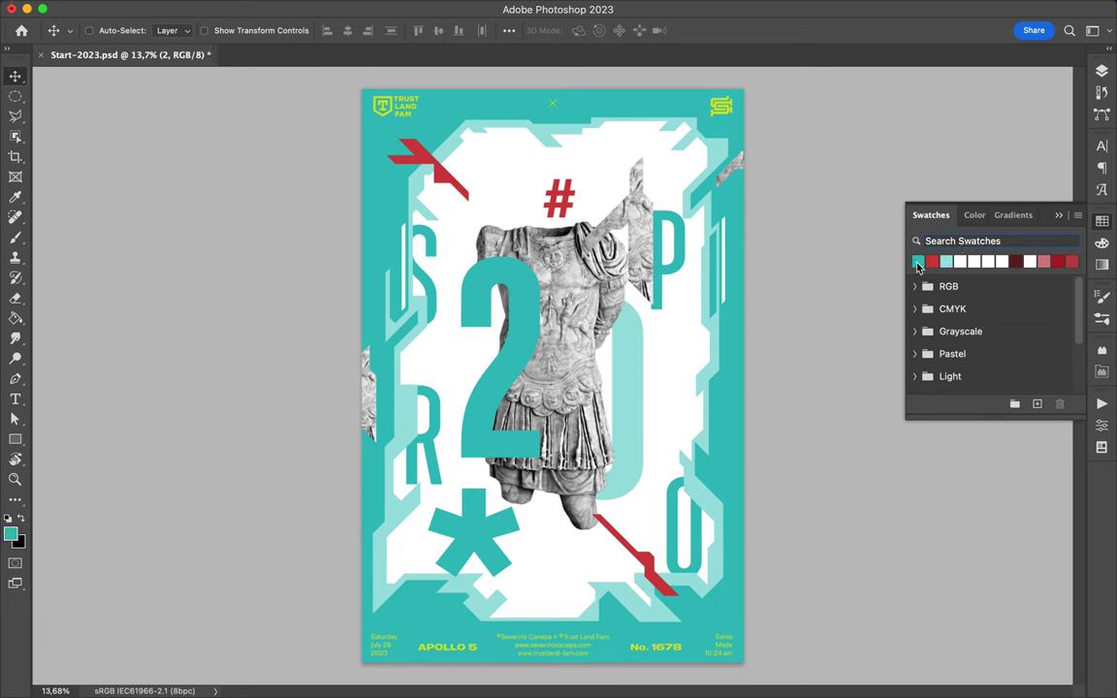
# Add a Levels layer with the black point raised, clipped to the 2 text
pyautogui.click(1102, 243)
pyautogui.press('a')
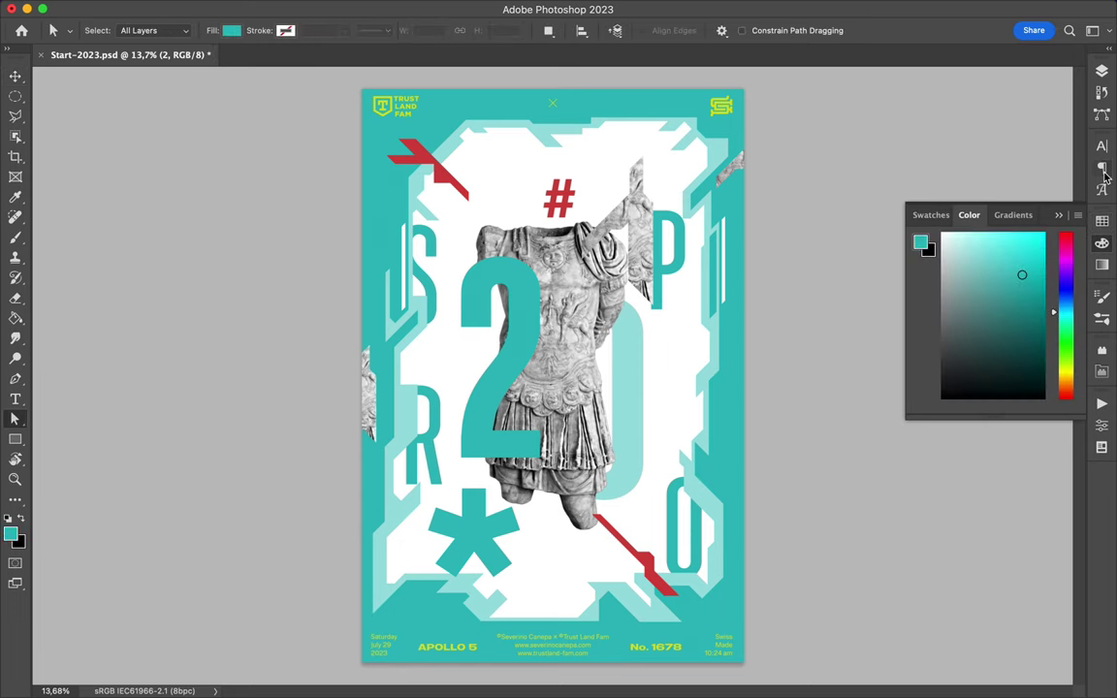
pyautogui.click(1102, 70)
pyautogui.click(1019, 654)
pyautogui.click(931, 359)
pyautogui.moveTo(896, 554); pyautogui.dragTo(965, 554)
pyautogui.press('v')
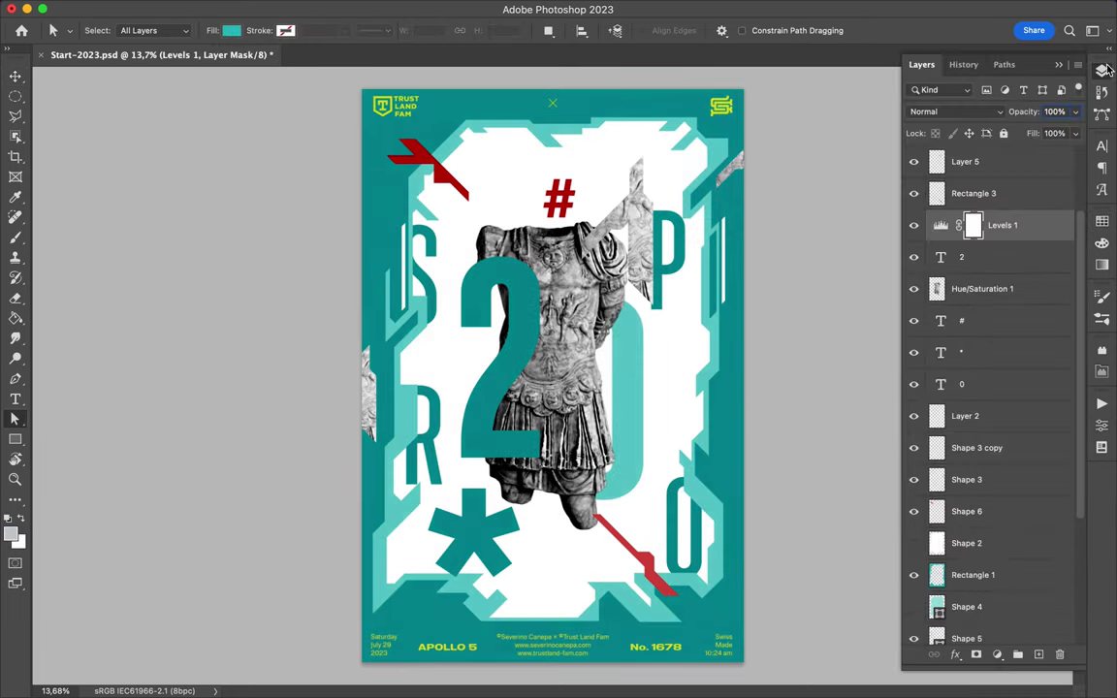
pyautogui.hotkey('ctrl', 'alt', 'g')
pyautogui.click(1008, 225)
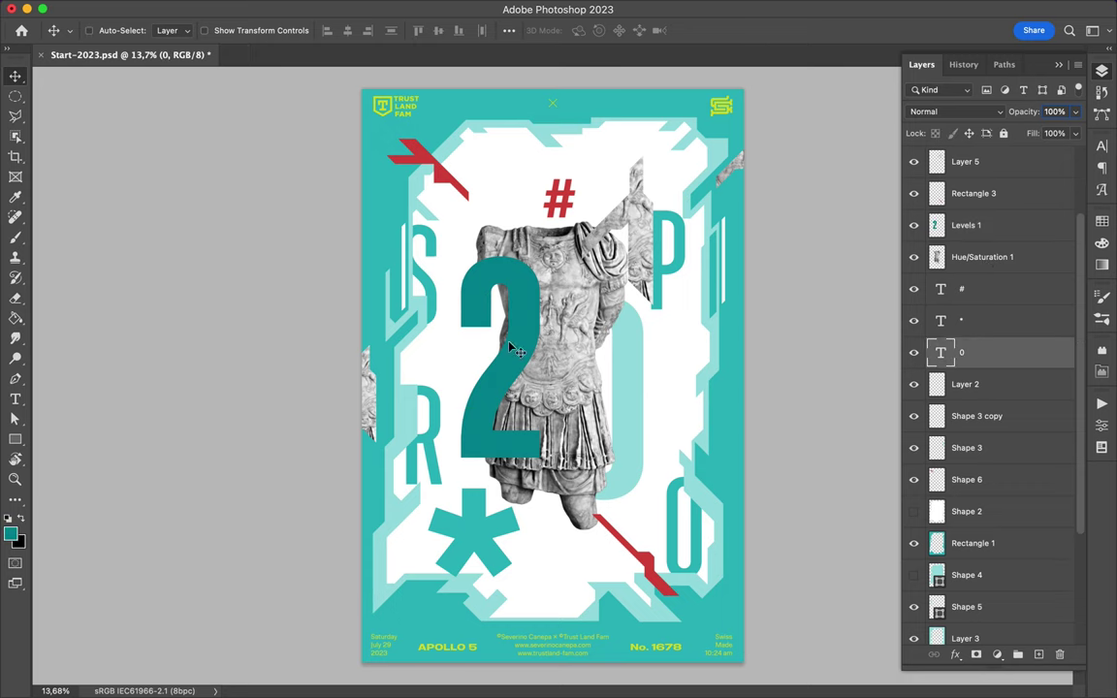
# Start a new teal Pen shape at the top-left of the poster
pyautogui.click(1077, 165)
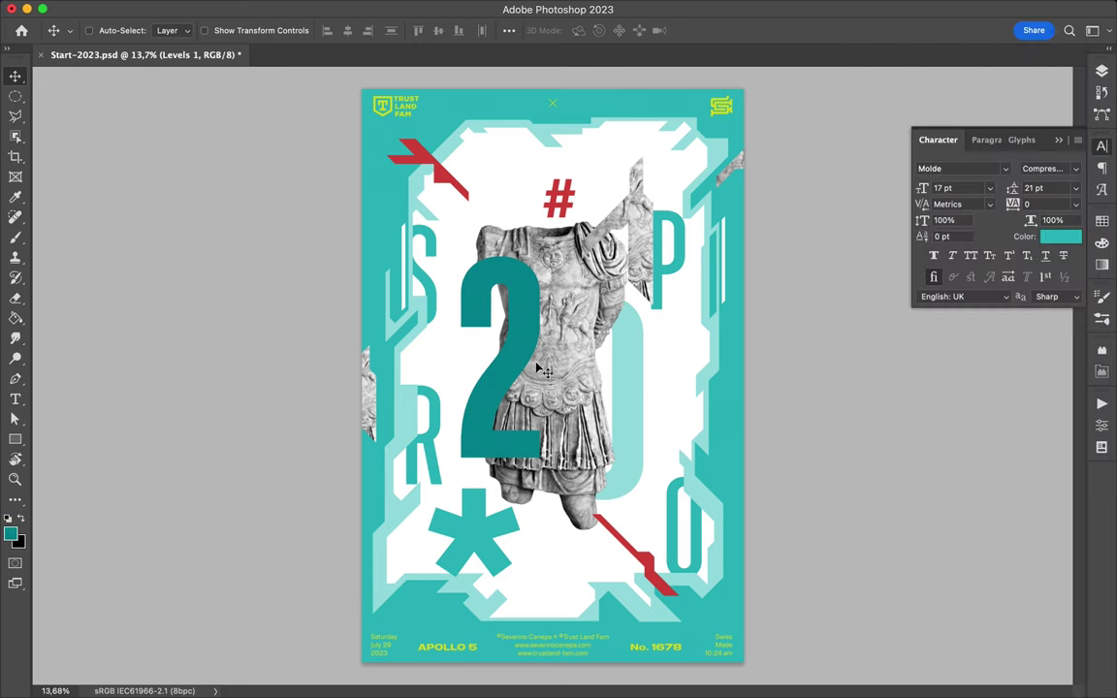
pyautogui.press('p')
pyautogui.click(358, 250)
# Draw a dark teal jagged Pen shape across the poster's top-left corner and top edge
pyautogui.click(372, 132)
pyautogui.click(400, 160)
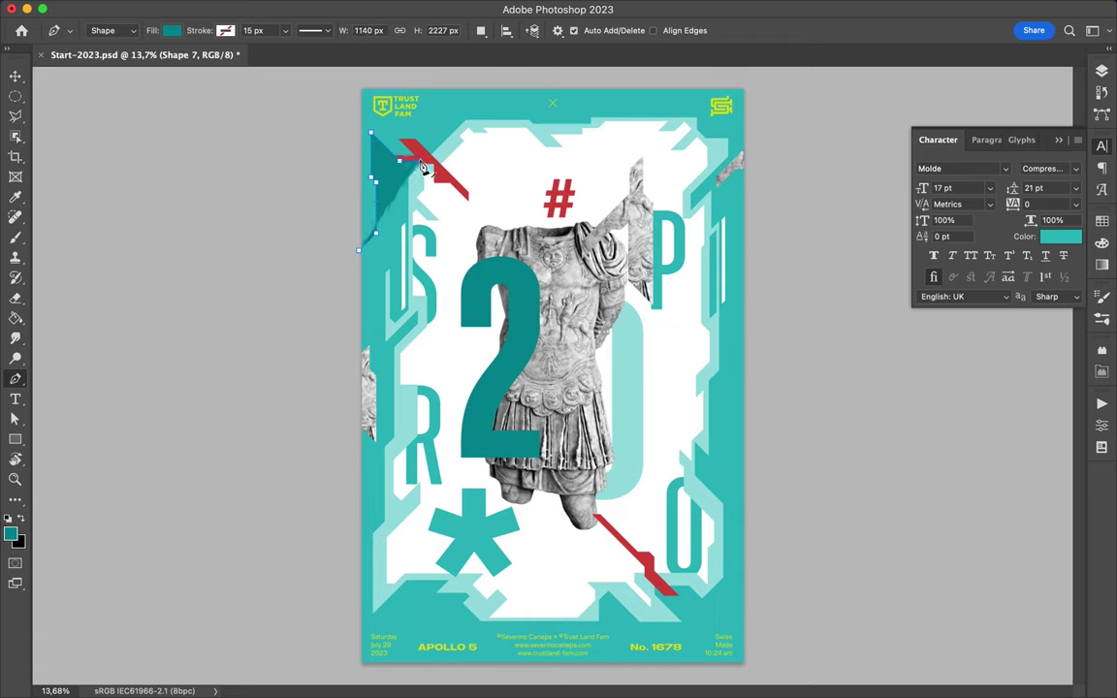
pyautogui.click(464, 85)
pyautogui.click(350, 86)
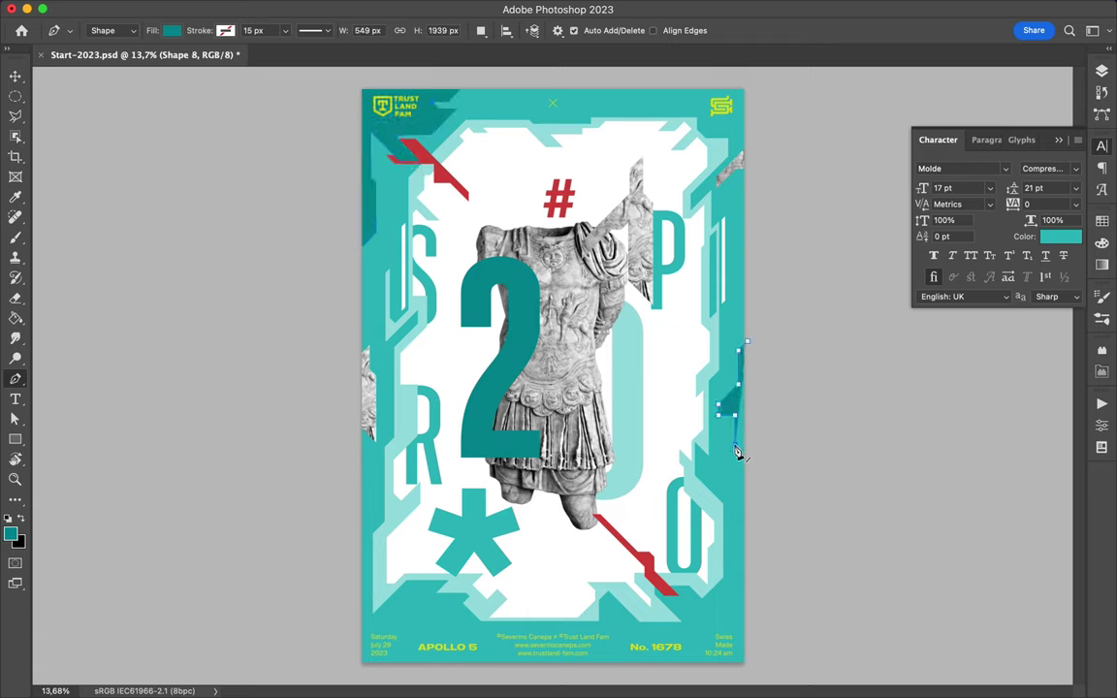
# Add jagged dark teal shapes along the right edge and bottom corners
pyautogui.click(696, 616)
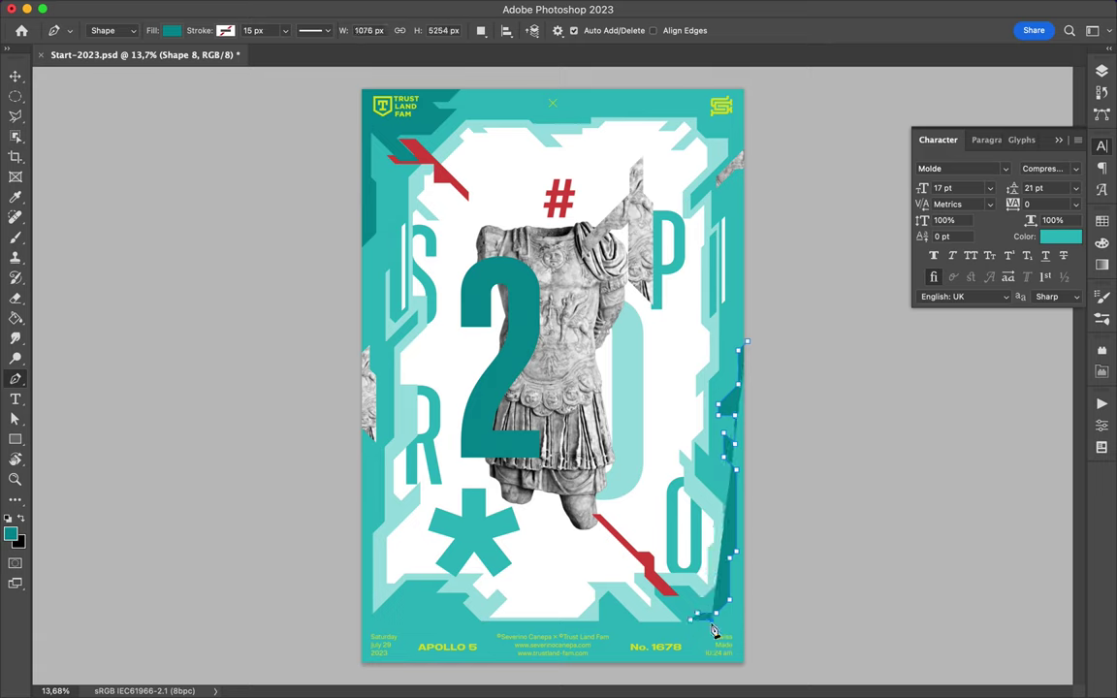
pyautogui.click(696, 667)
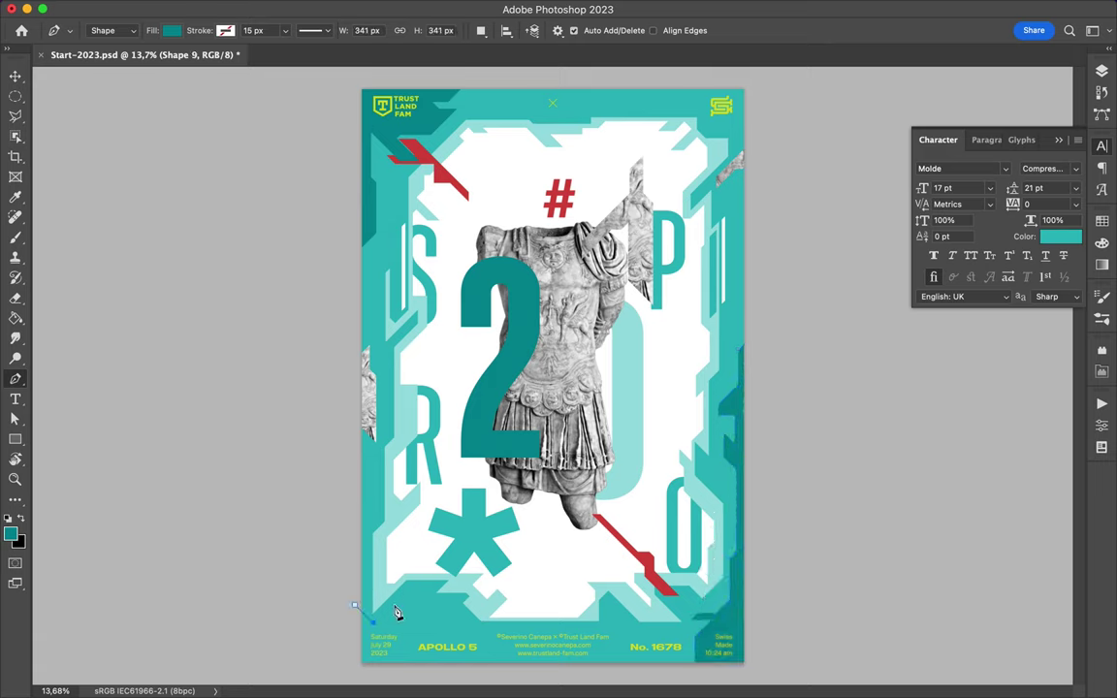
pyautogui.click(407, 666)
pyautogui.click(351, 667)
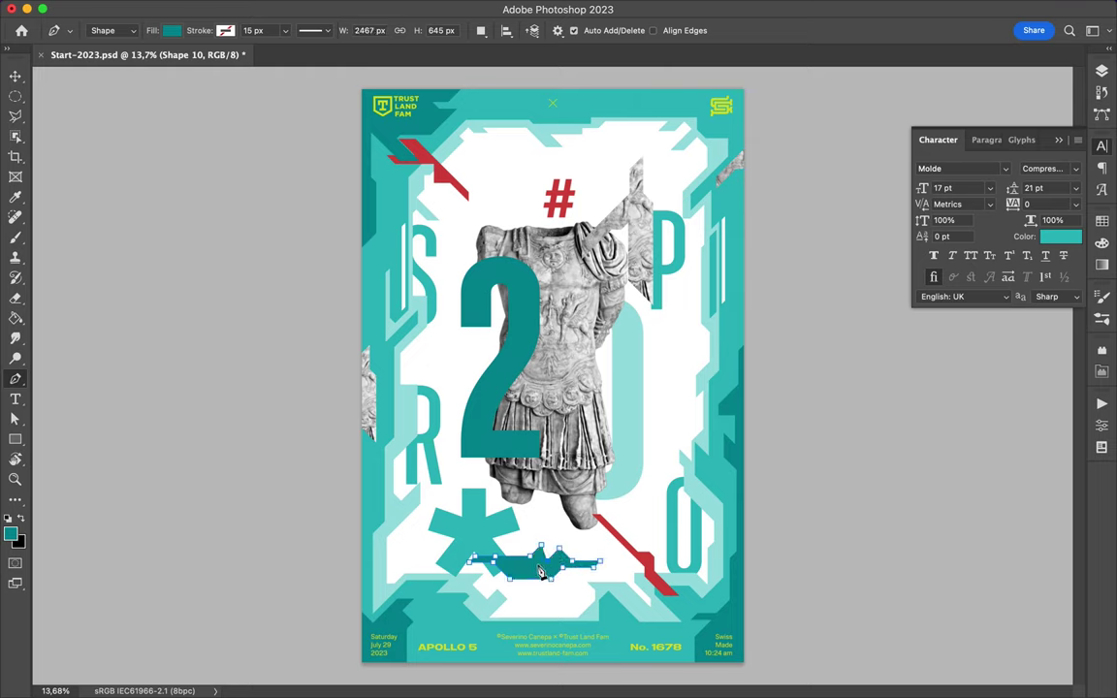
# Rasterize the Shape 10 layer
pyautogui.rightClick(1028, 226)
pyautogui.click(860, 521)
pyautogui.press('l')
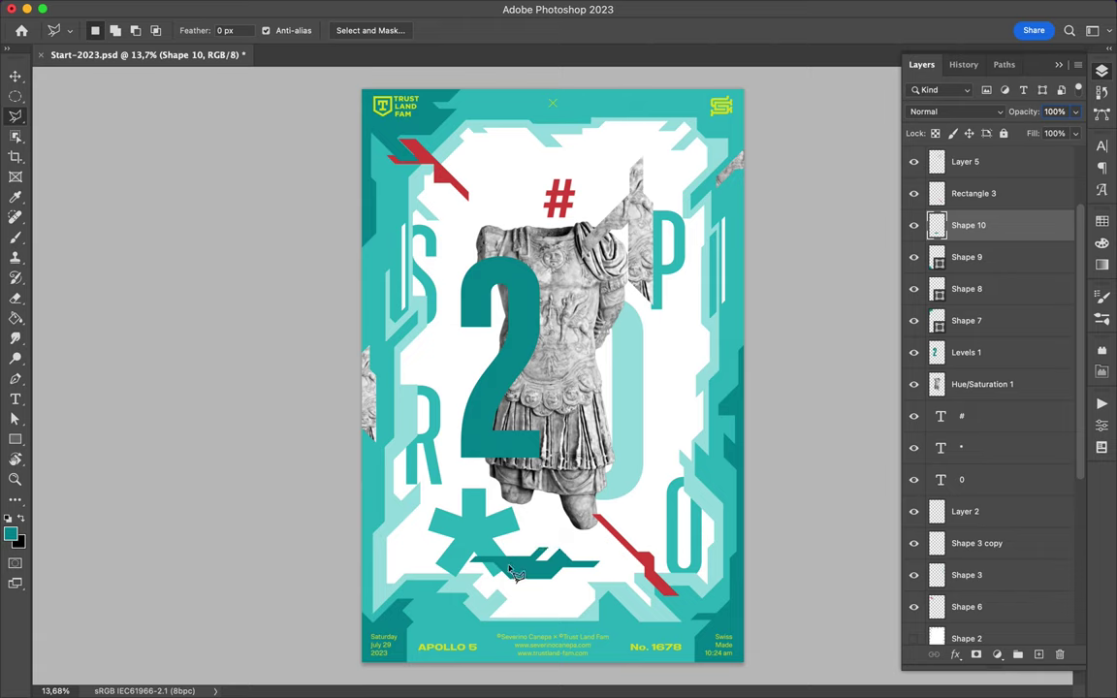
# Move the asterisk layer above Shape 10, duplicate it, and rotate the copy over the torso
pyautogui.press('v')
pyautogui.moveTo(965, 447); pyautogui.dragTo(976, 225)
pyautogui.hotkey('ctrl', 'j')
pyautogui.hotkey('ctrl', 't')
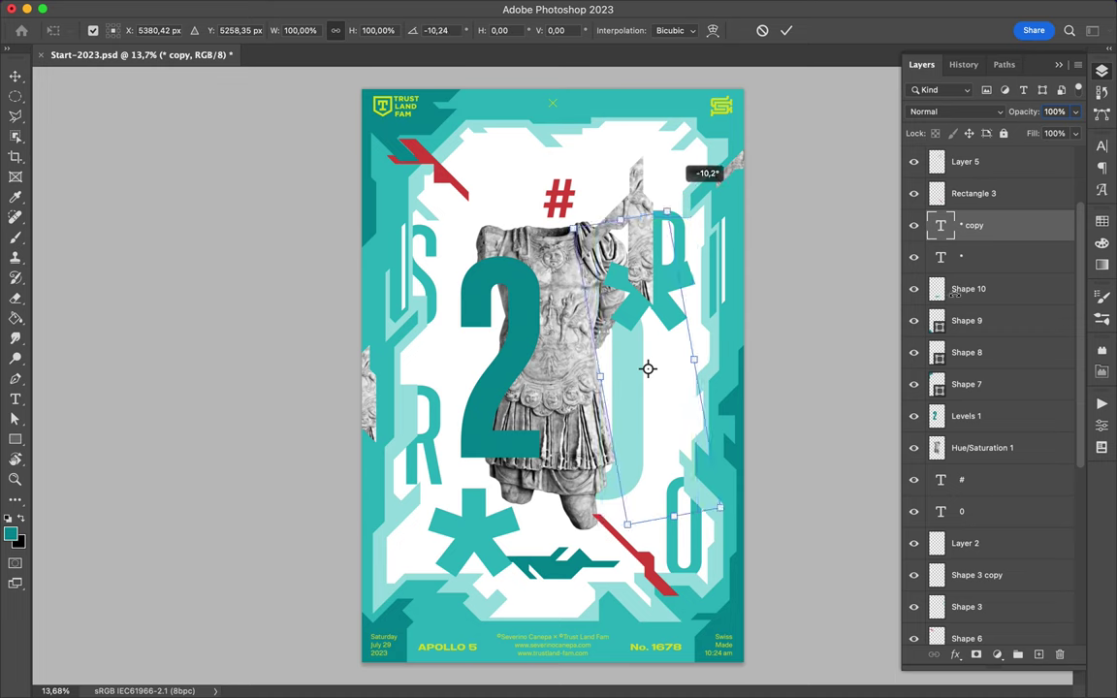
pyautogui.rightClick(1016, 225)
pyautogui.click(892, 483)
pyautogui.moveTo(567, 281); pyautogui.dragTo(624, 320)
# Draw a white Rectangle 4 over the asterisk copy
pyautogui.press('u')
pyautogui.click(171, 30)
pyautogui.click(66, 109)
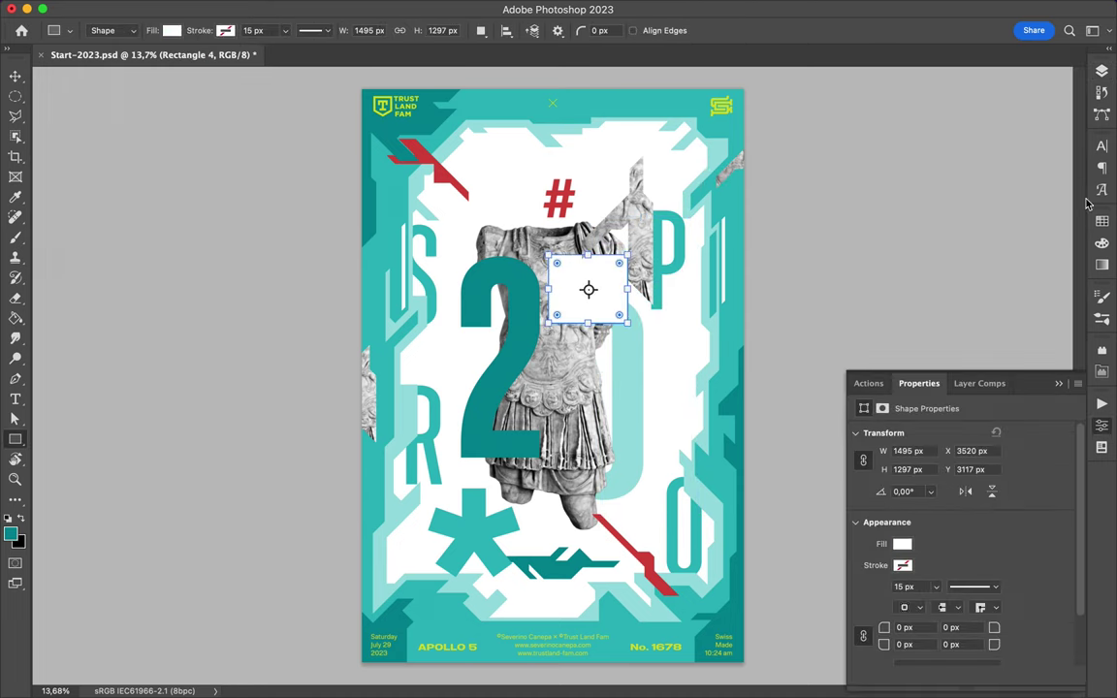
# Shrink the asterisk copy near the top-right corner, then duplicate the S letter layer
pyautogui.press('v')
pyautogui.moveTo(582, 287); pyautogui.dragTo(674, 160)
pyautogui.hotkey('ctrl', 't')
pyautogui.moveTo(717, 209)
pyautogui.mouseDown()
pyautogui.moveTo(672, 224)
pyautogui.moveTo(643, 155)
pyautogui.moveTo(643, 141)
pyautogui.moveTo(658, 137)
pyautogui.mouseUp()
pyautogui.press('Return')
pyautogui.hotkey('ctrl', 't')
pyautogui.press('Return')
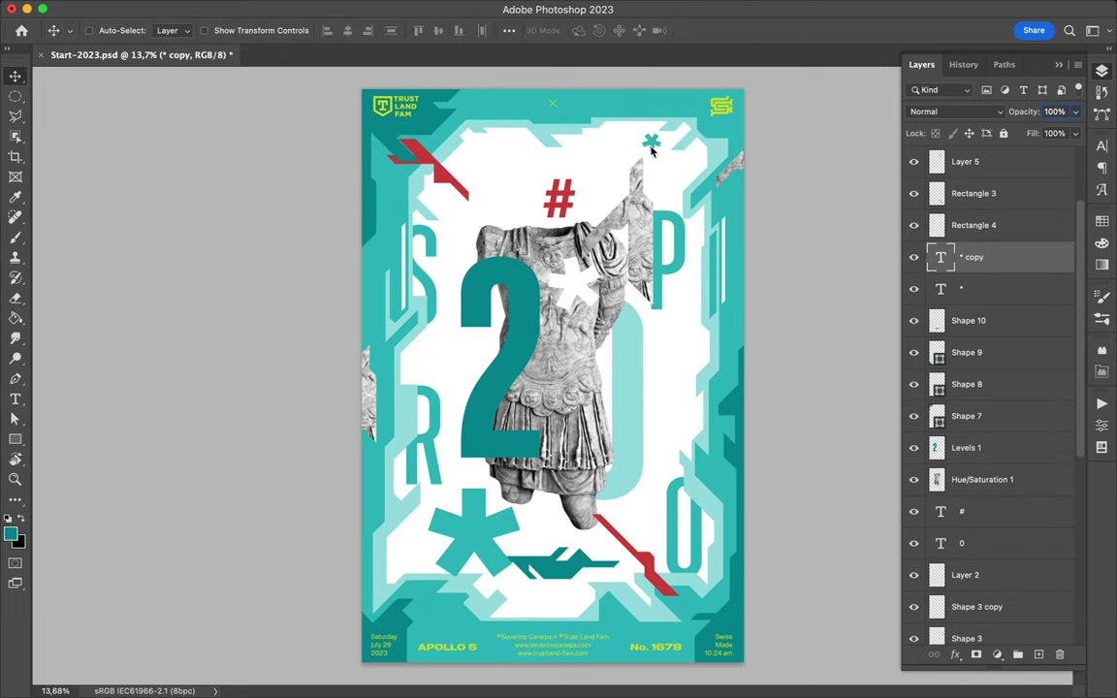
pyautogui.keyDown('ctrl'); pyautogui.click(408, 262); pyautogui.keyUp('ctrl')
pyautogui.moveTo(973, 623); pyautogui.dragTo(972, 189)
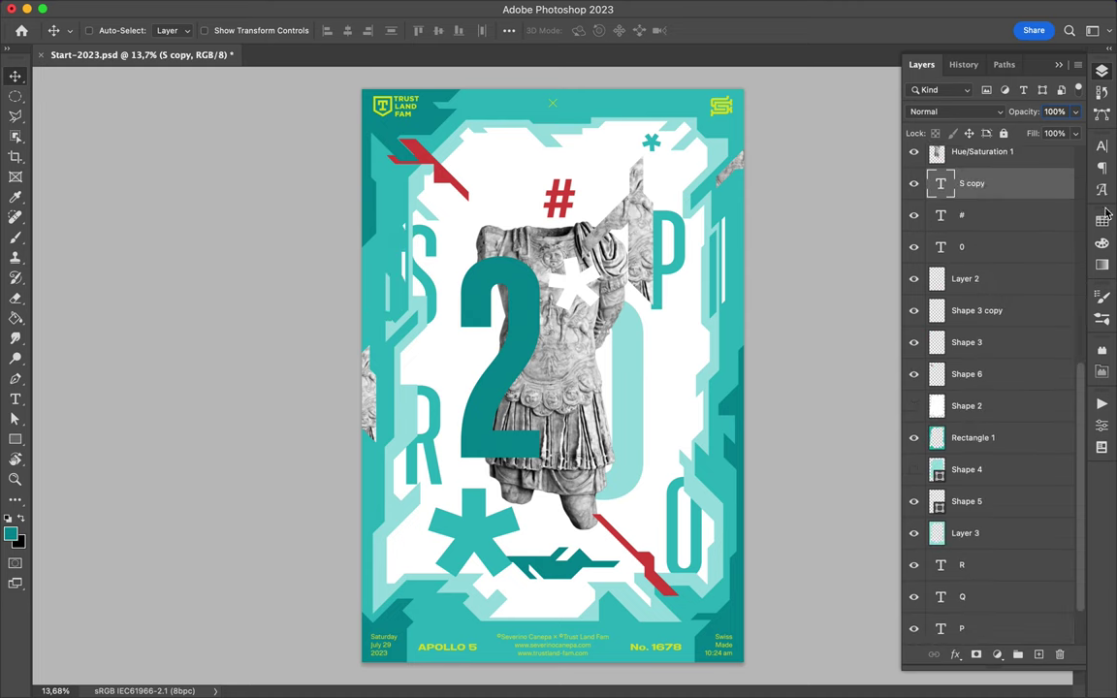
# Give the S copy the Expanded-Regular font style and scale it down to a small letter
pyautogui.click(1102, 145)
pyautogui.click(1076, 168)
pyautogui.scroll(-5, 970, 451)
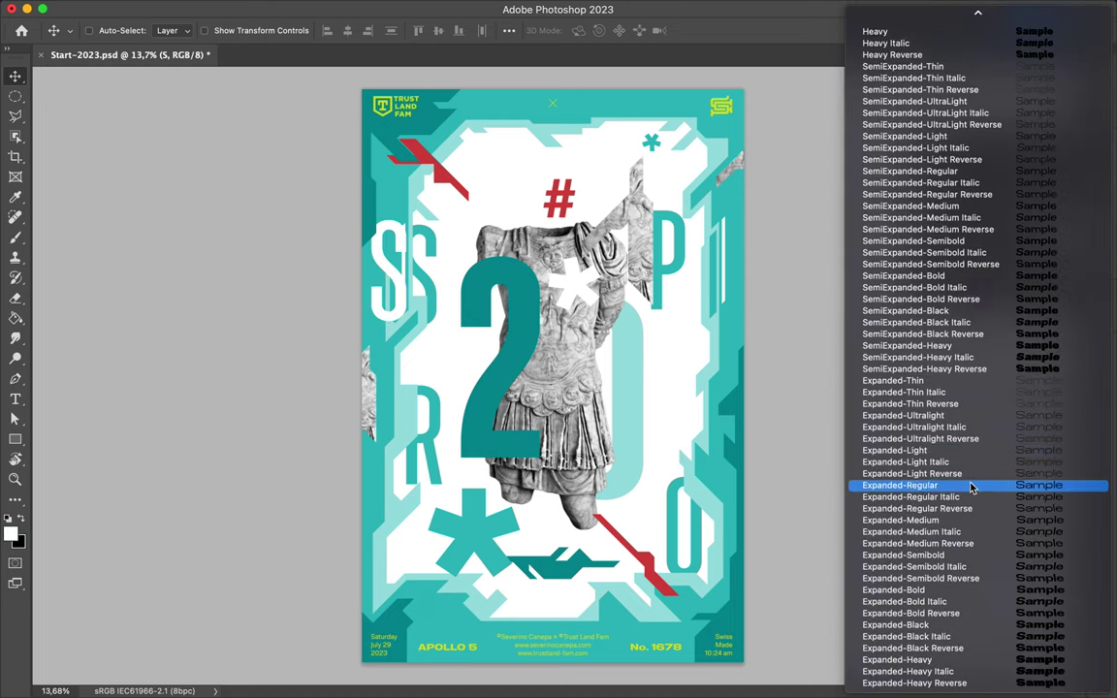
pyautogui.click(951, 484)
pyautogui.hotkey('ctrl', 't')
pyautogui.moveTo(496, 350)
pyautogui.mouseDown()
pyautogui.moveTo(408, 251)
pyautogui.moveTo(773, 306)
pyautogui.mouseUp()
pyautogui.press('Return')
# Retype the small letter as P, then copy it to the left edge as R
pyautogui.doubleClick(737, 328)
pyautogui.write('P')
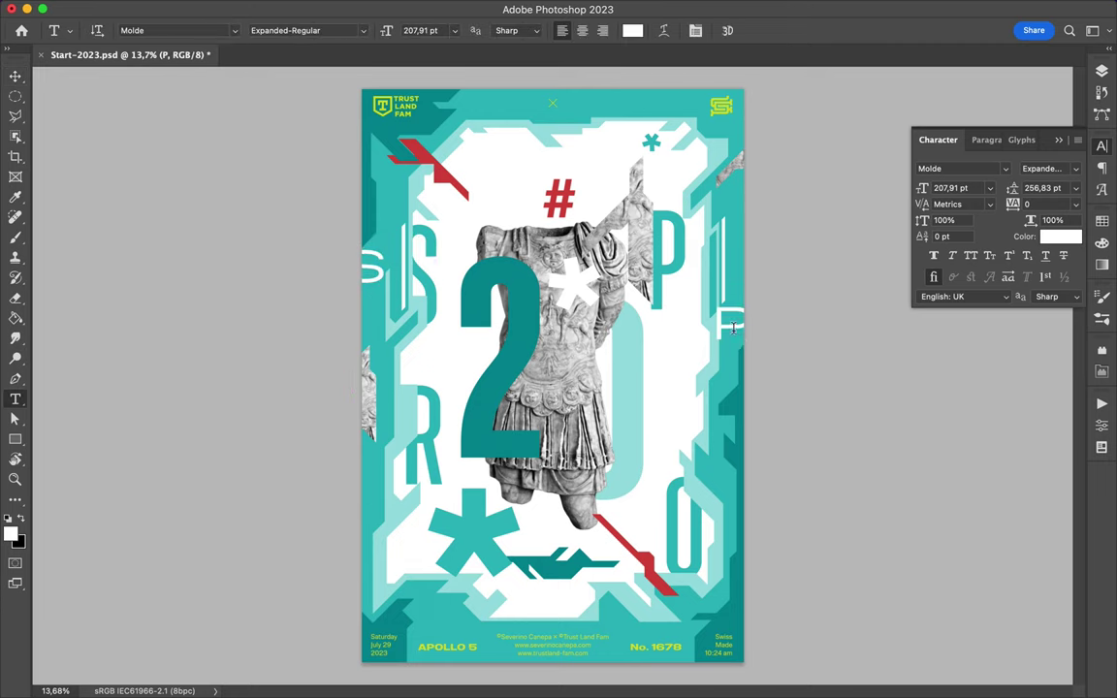
pyautogui.hotkey('ctrl', 'Return')
pyautogui.moveTo(739, 330); pyautogui.dragTo(364, 475)
pyautogui.press('t')
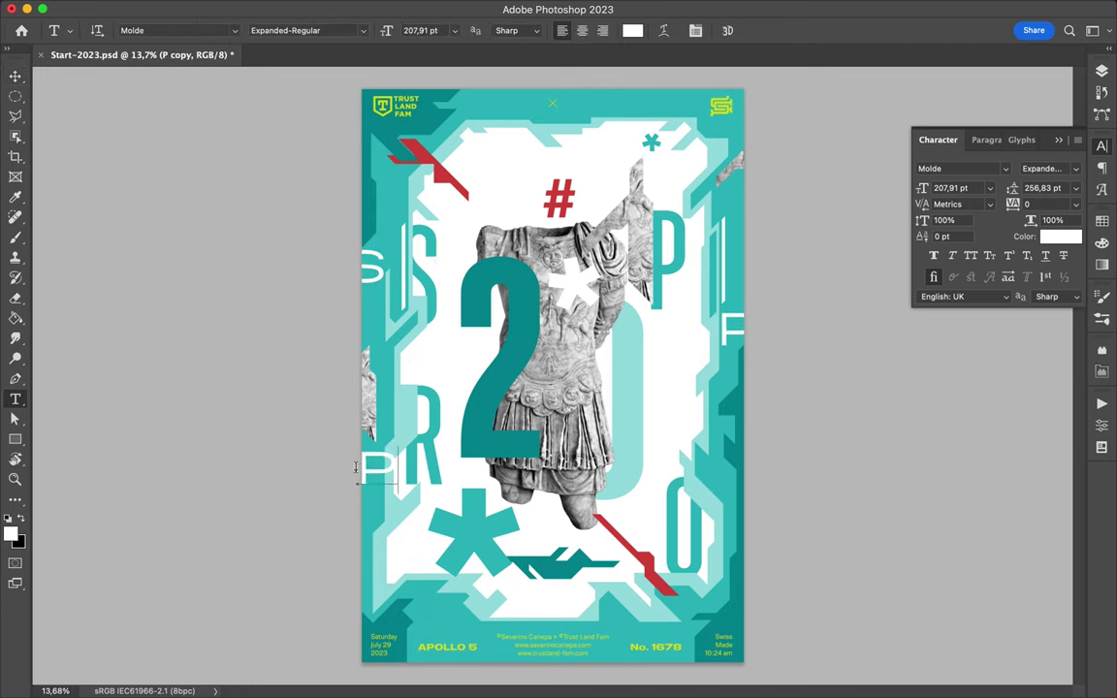
pyautogui.doubleClick(356, 468)
pyautogui.write('R')
pyautogui.hotkey('ctrl', 'Return')
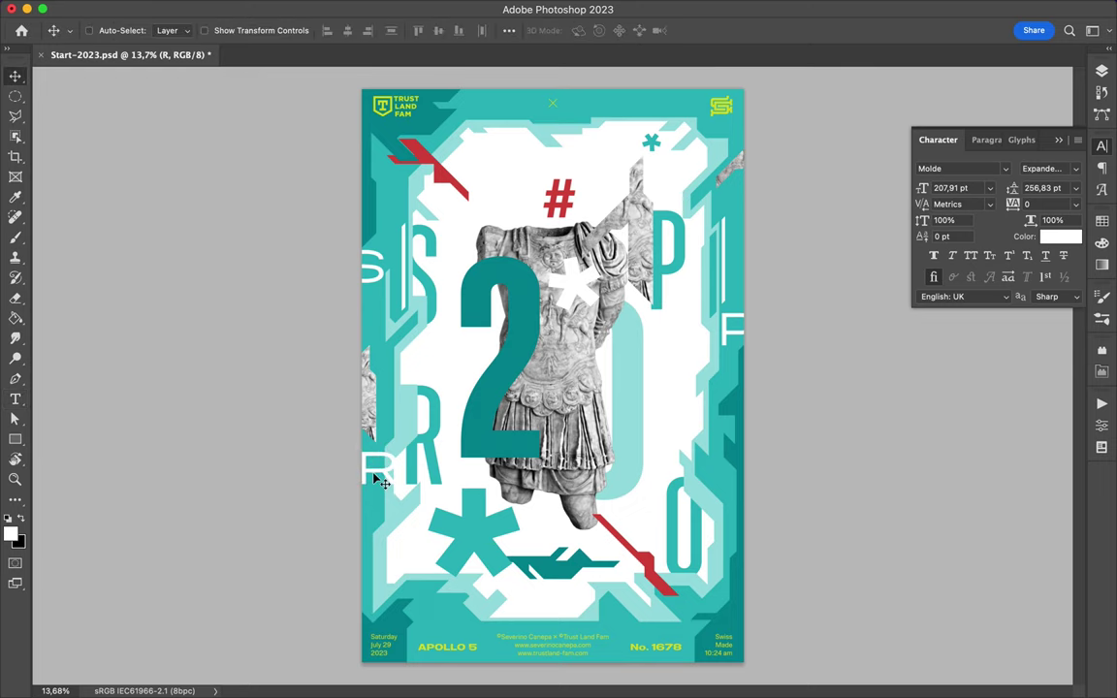
# Copy the R to the right edge and retype it as Q
pyautogui.moveTo(380, 472); pyautogui.dragTo(734, 394)
pyautogui.press('t')
pyautogui.doubleClick(719, 387)
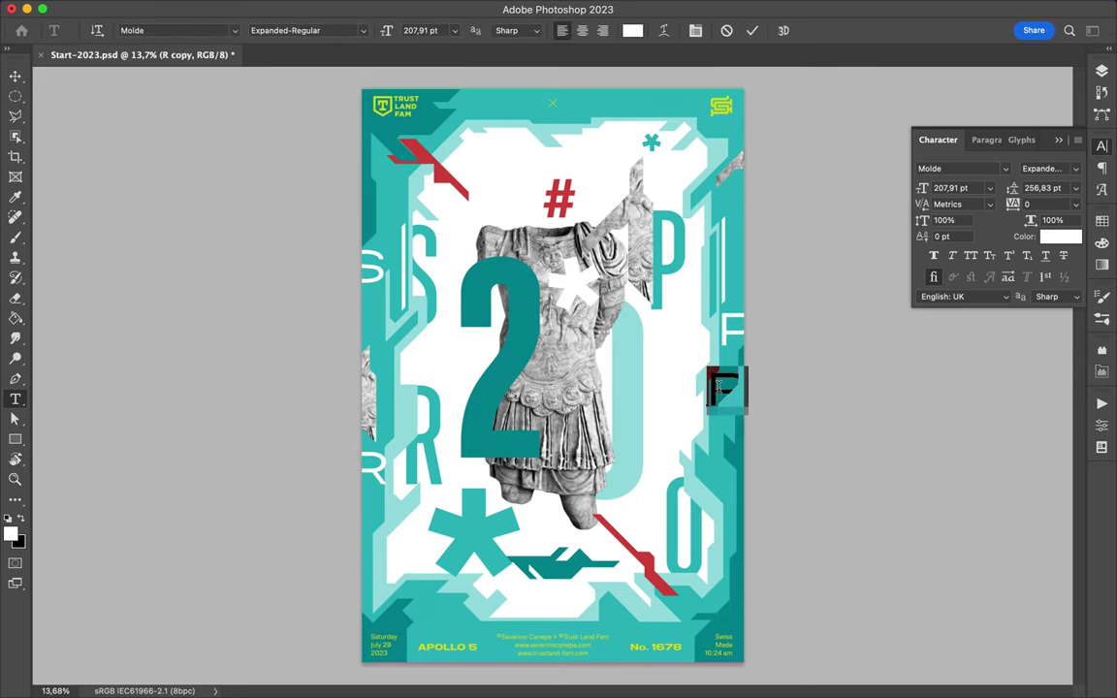
pyautogui.write('Q')
pyautogui.hotkey('ctrl', 'Return')
# Arrange the Q and R letters along the edges and move the statue fragment to the top
pyautogui.moveTo(722, 388); pyautogui.dragTo(368, 409)
pyautogui.moveTo(433, 427); pyautogui.dragTo(706, 451)
pyautogui.moveTo(442, 485)
pyautogui.mouseDown()
pyautogui.moveTo(376, 478)
pyautogui.moveTo(682, 537)
pyautogui.mouseUp()
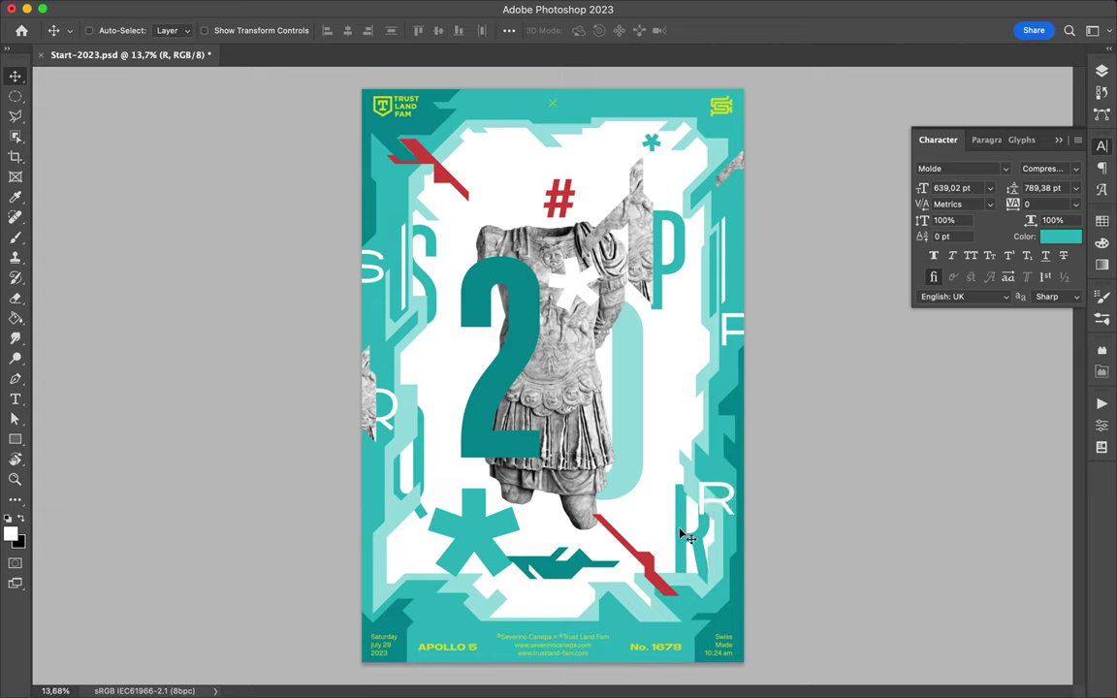
pyautogui.moveTo(590, 317); pyautogui.dragTo(626, 135)
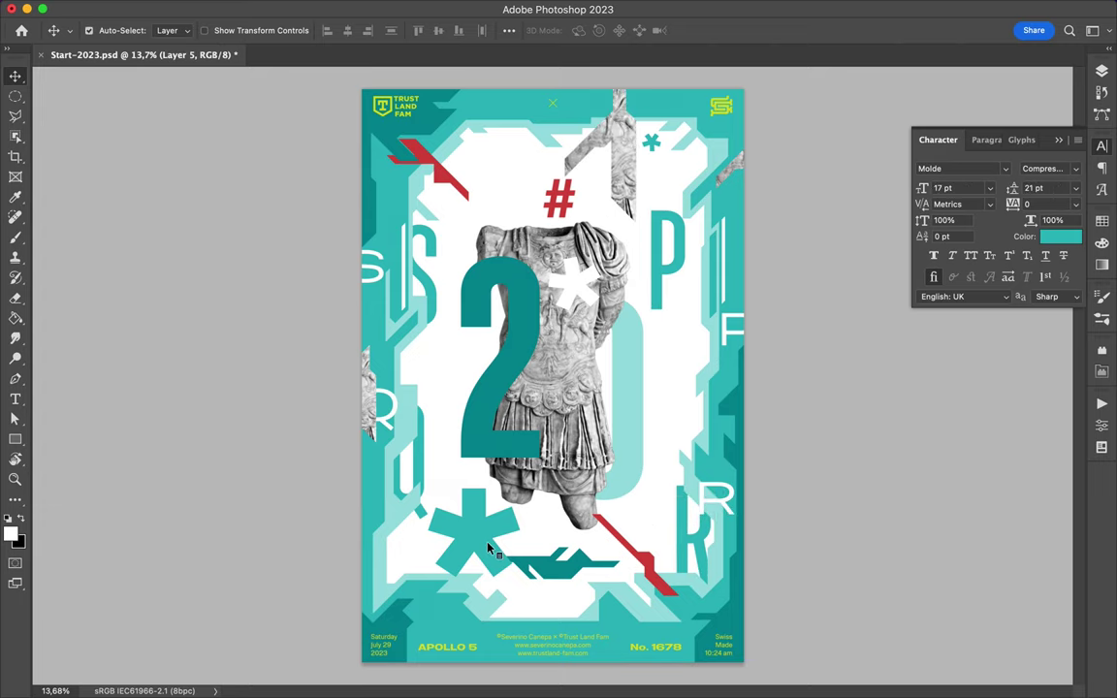
# Colour the big 0 teal from Swatches and nudge the big 2 slightly
pyautogui.keyDown('ctrl'); pyautogui.click(621, 436); pyautogui.keyUp('ctrl')
pyautogui.click(1101, 221)
pyautogui.click(946, 260)
pyautogui.moveTo(521, 345)
pyautogui.mouseDown()
pyautogui.moveTo(504, 358)
pyautogui.moveTo(514, 355)
pyautogui.mouseUp()
# Duplicate the 2 layer and place a small white 2 on the statue's waist
pyautogui.click(1102, 70)
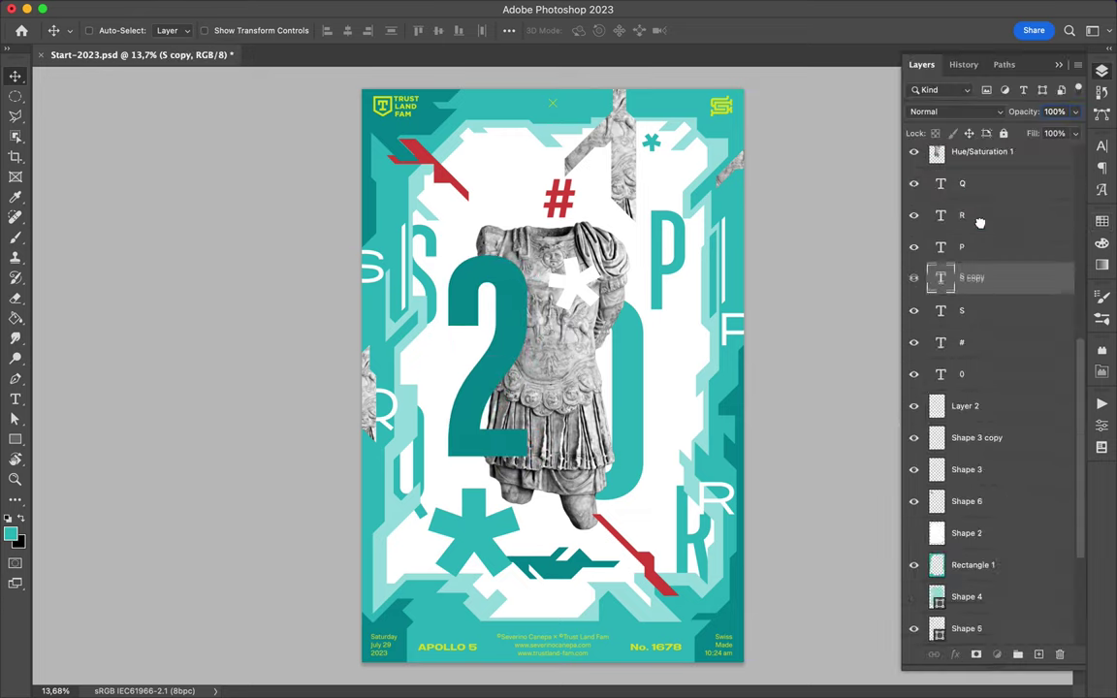
pyautogui.moveTo(970, 225); pyautogui.dragTo(973, 212)
pyautogui.doubleClick(941, 225)
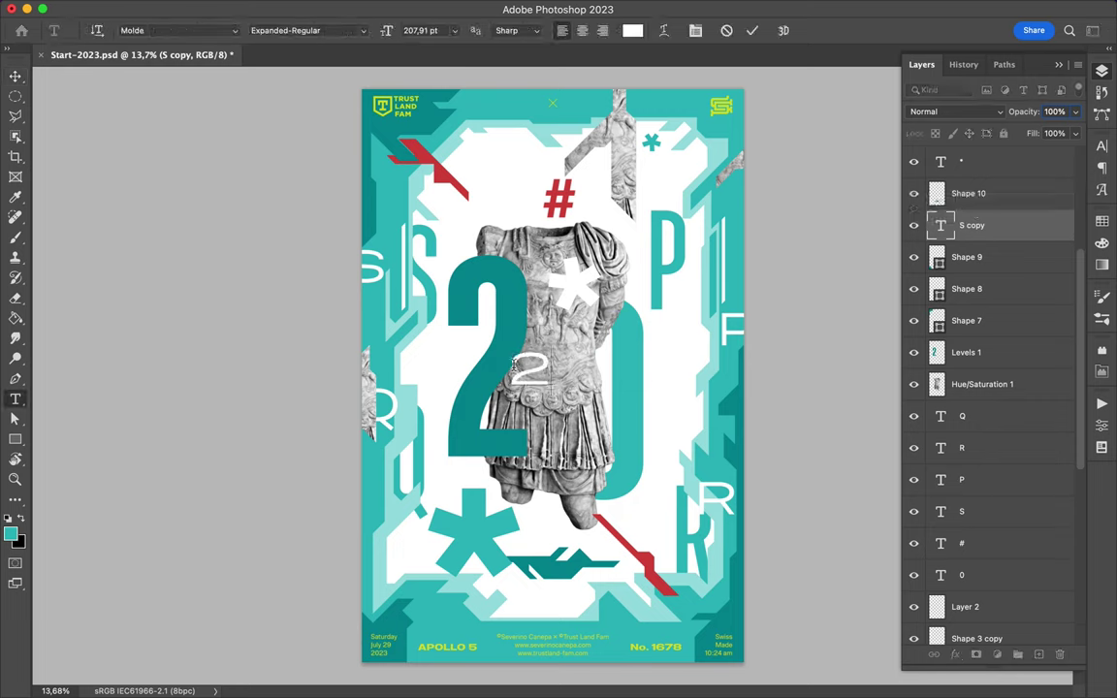
pyautogui.write('2')
pyautogui.moveTo(497, 344); pyautogui.dragTo(518, 380)
# Add a small white 0 just right of the 2
pyautogui.hotkey('ctrl', 'j')
pyautogui.press('t')
pyautogui.click(582, 474)
pyautogui.write('0')
pyautogui.moveTo(543, 437); pyautogui.dragTo(592, 388)
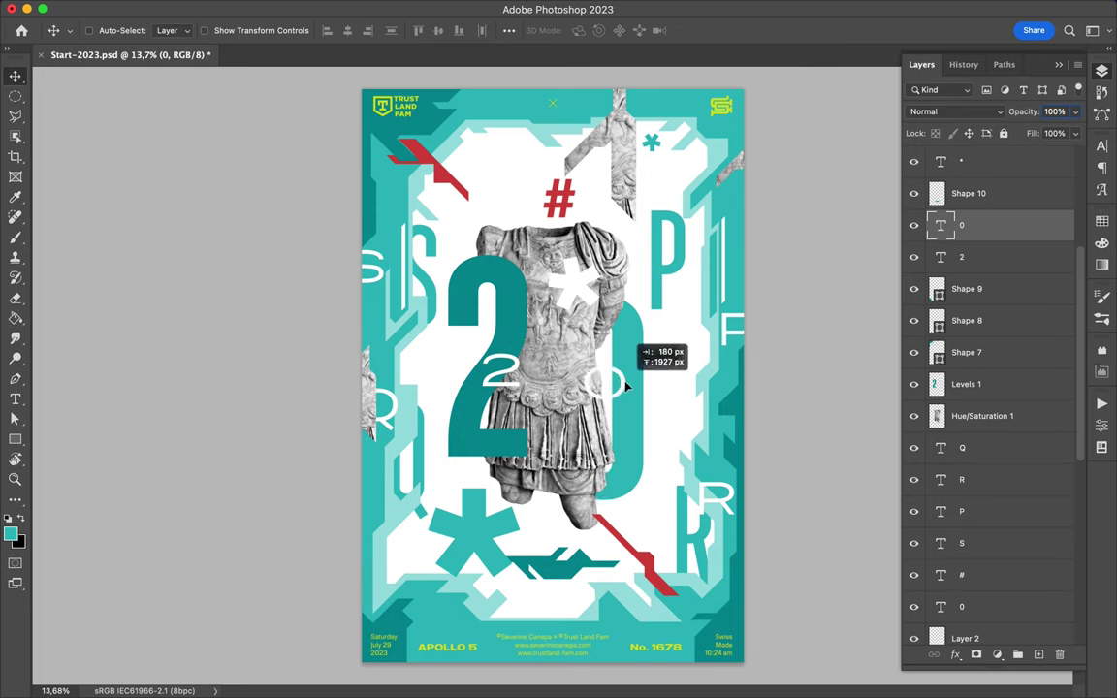
# Reposition the teal arrow and draw a new red arrow shape with the Pen tool
pyautogui.moveTo(482, 543); pyautogui.dragTo(559, 570)
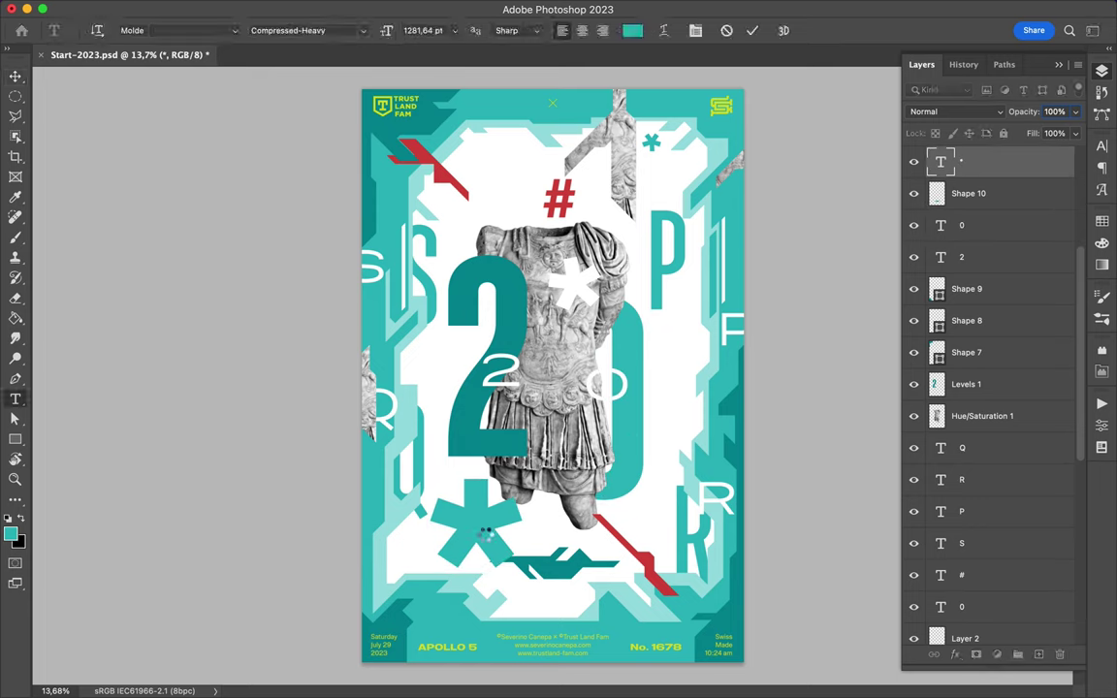
pyautogui.press('p')
pyautogui.click(397, 516)
pyautogui.click(423, 543)
pyautogui.click(397, 555)
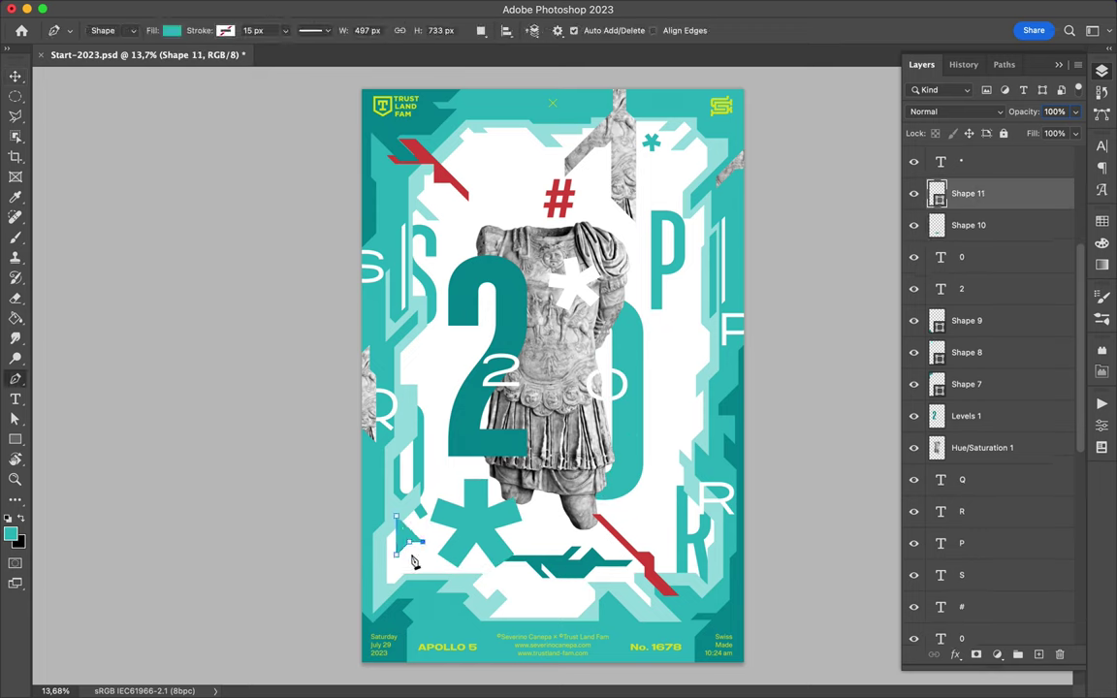
pyautogui.click(396, 517)
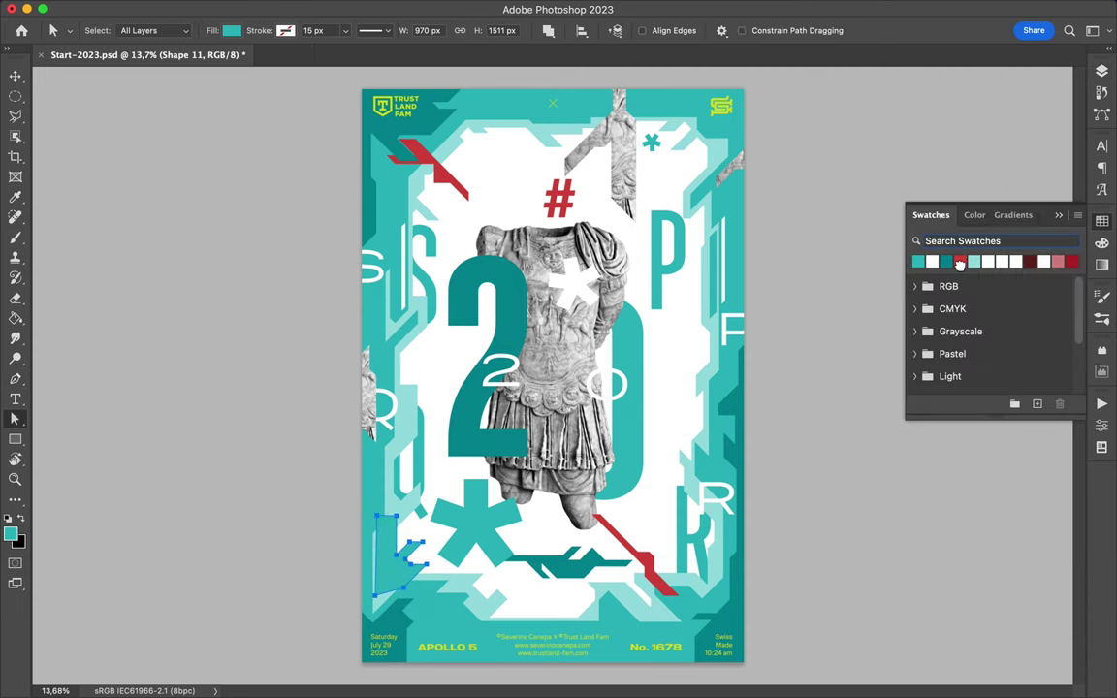
# Move the red arrow lower in the layer stack, tucked behind the bottom-left frame
pyautogui.press('v')
pyautogui.moveTo(967, 193)
pyautogui.mouseDown()
pyautogui.moveTo(968, 352)
pyautogui.moveTo(912, 577)
pyautogui.mouseUp()
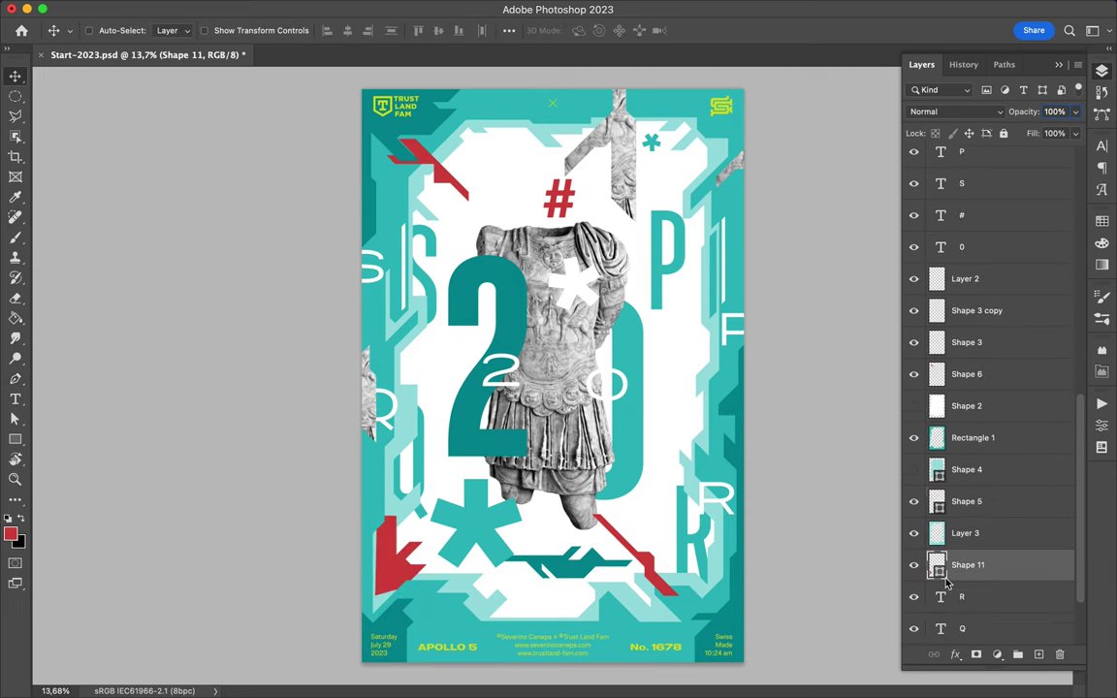
pyautogui.moveTo(388, 562); pyautogui.dragTo(394, 570)
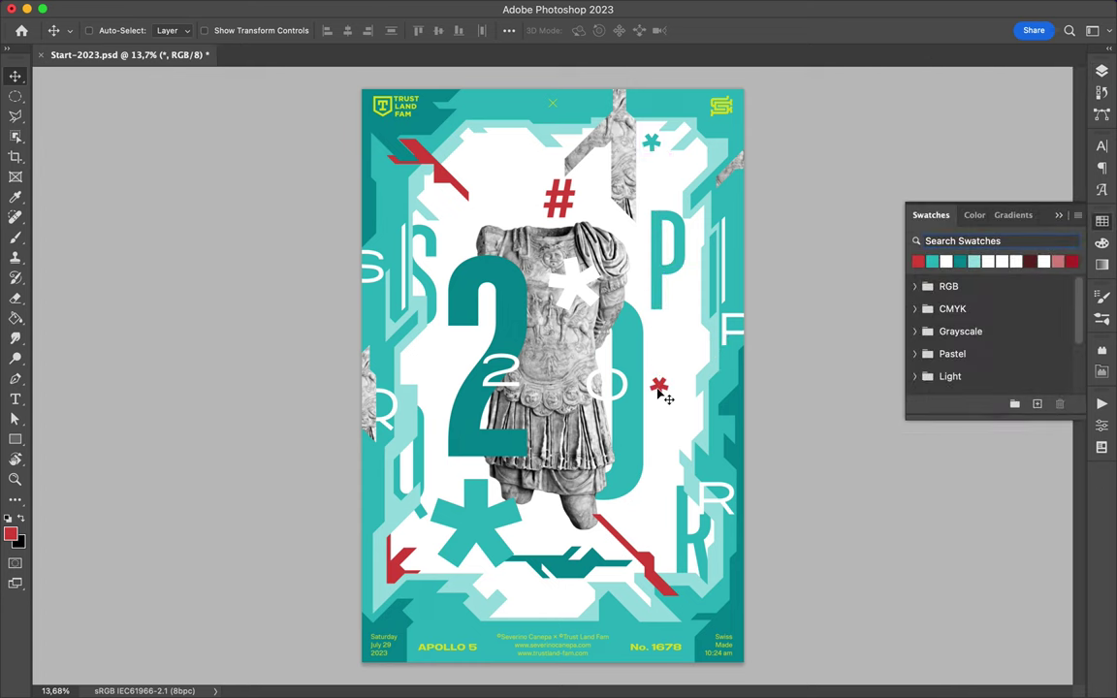
pyautogui.scroll(3, 584, 574)
pyautogui.press('l')
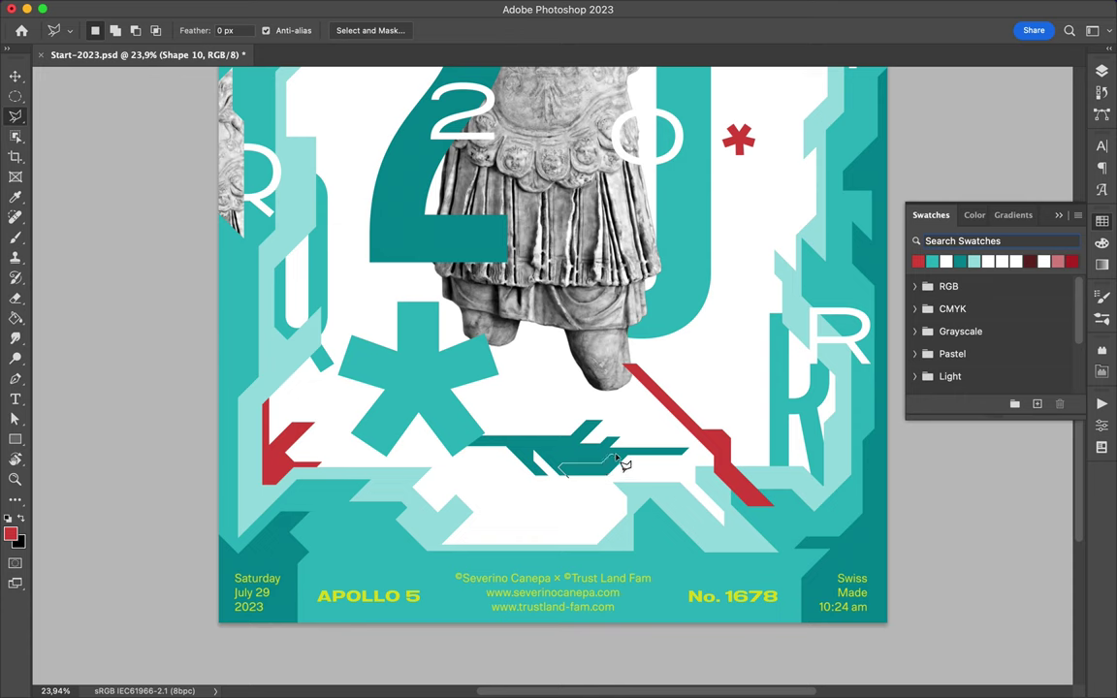
# Scale the red # down to 66.81%
pyautogui.scroll(-3, 602, 521)
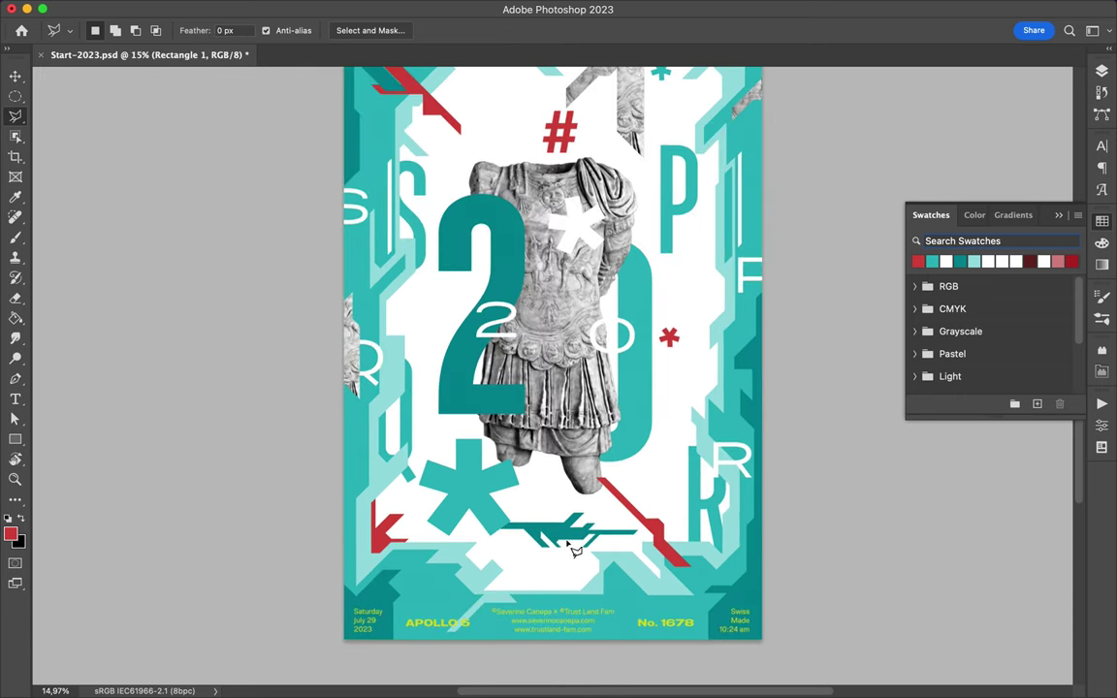
pyautogui.scroll(-2, 577, 550)
pyautogui.press('v')
pyautogui.keyDown('ctrl'); pyautogui.click(552, 238); pyautogui.keyUp('ctrl')
pyautogui.hotkey('ctrl', 't')
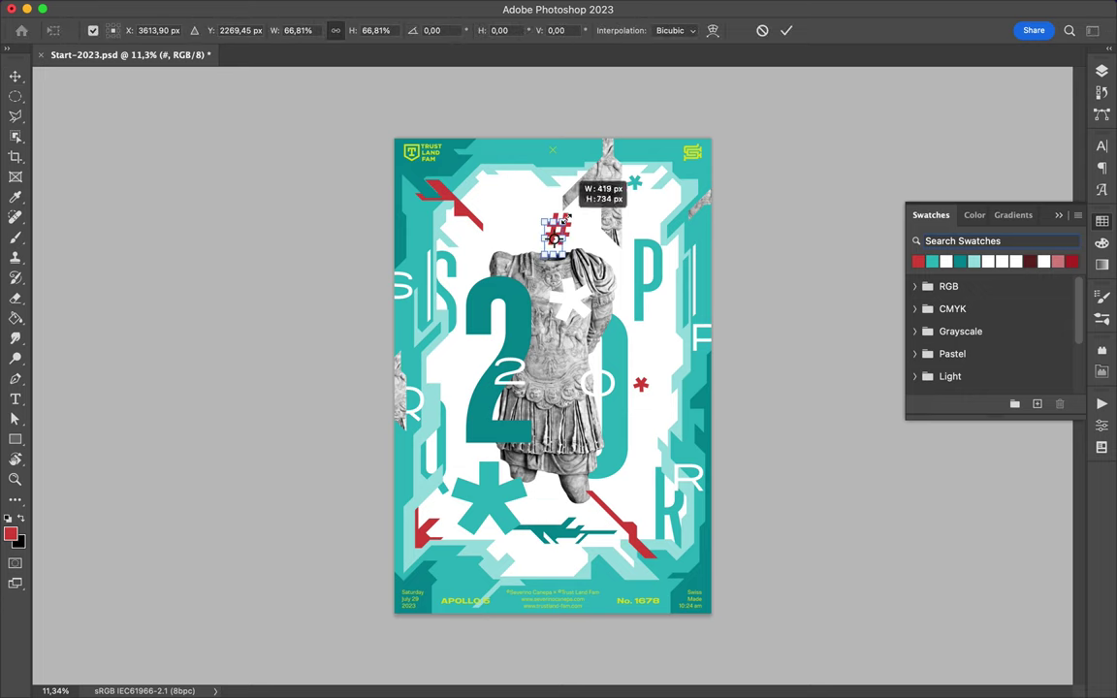
pyautogui.press('Return')
# Tilt the top statue fragment and adjust Rectangle 3 to reveal the lower legs
pyautogui.keyDown('ctrl'); pyautogui.click(609, 184); pyautogui.keyUp('ctrl')
pyautogui.hotkey('ctrl', 't')
pyautogui.moveTo(631, 237); pyautogui.dragTo(611, 194)
pyautogui.press('Return')
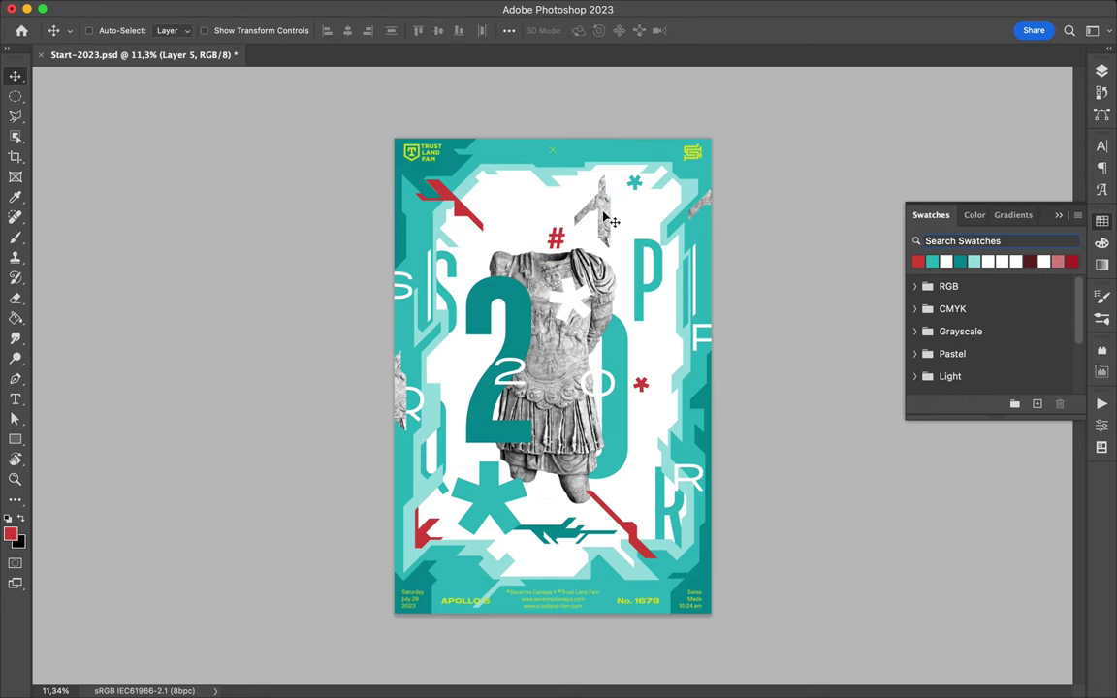
pyautogui.moveTo(613, 514); pyautogui.dragTo(635, 498)
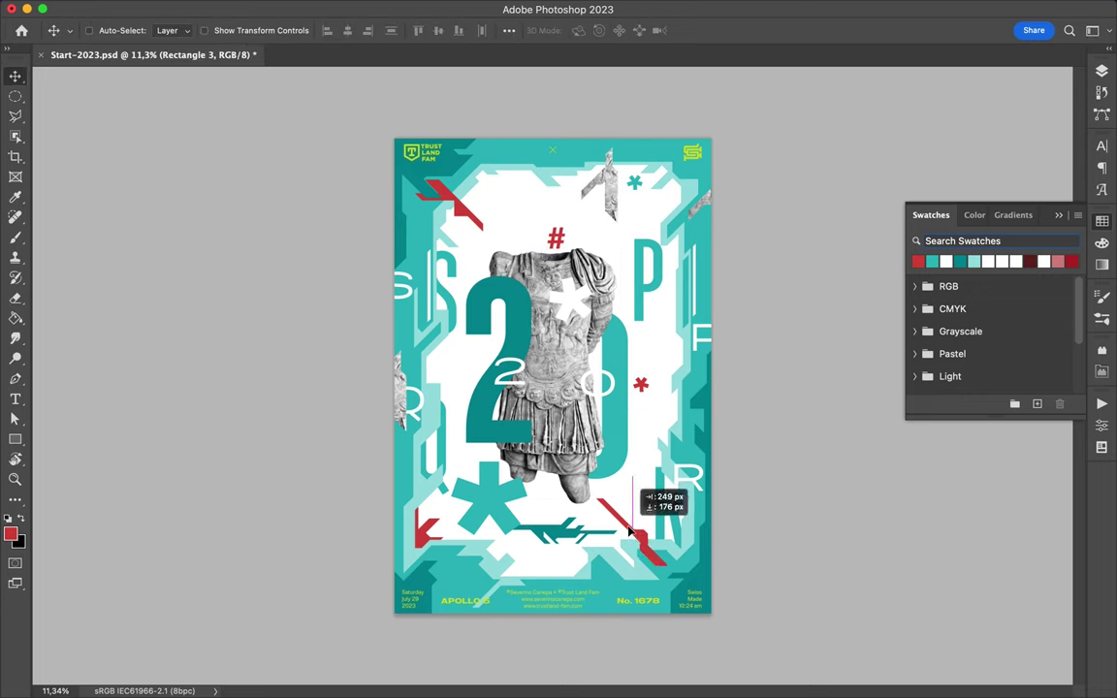
# Edit the P letter's glyph and save the poster
pyautogui.doubleClick(650, 291)
pyautogui.press('Escape')
pyautogui.press('v')
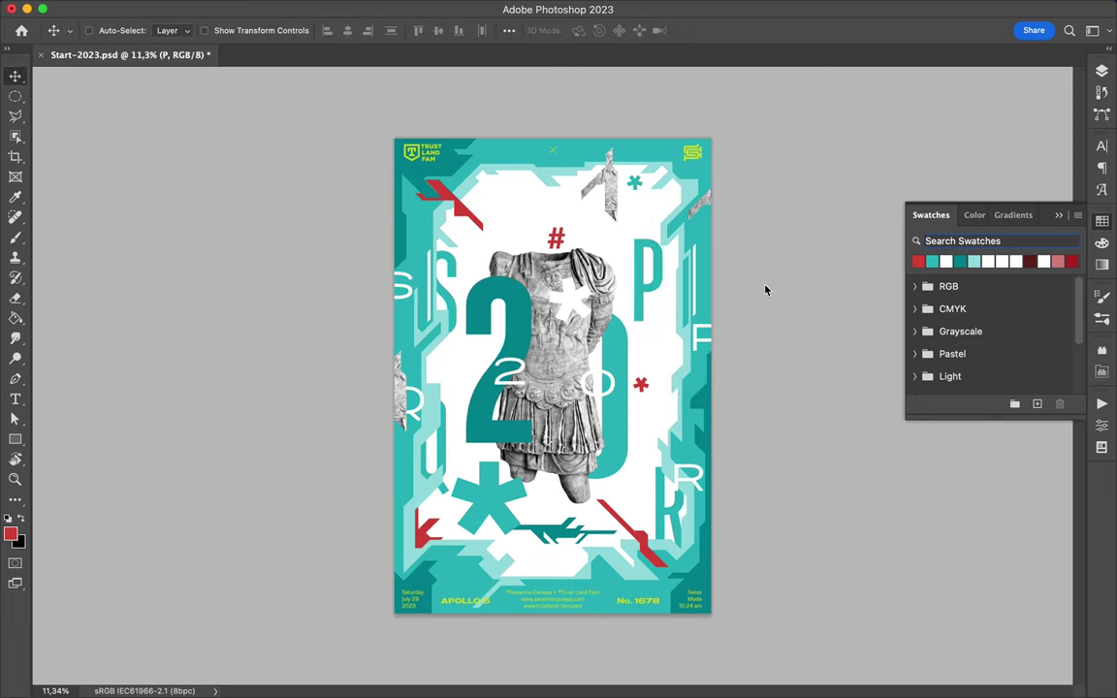
pyautogui.hotkey('ctrl', 's')
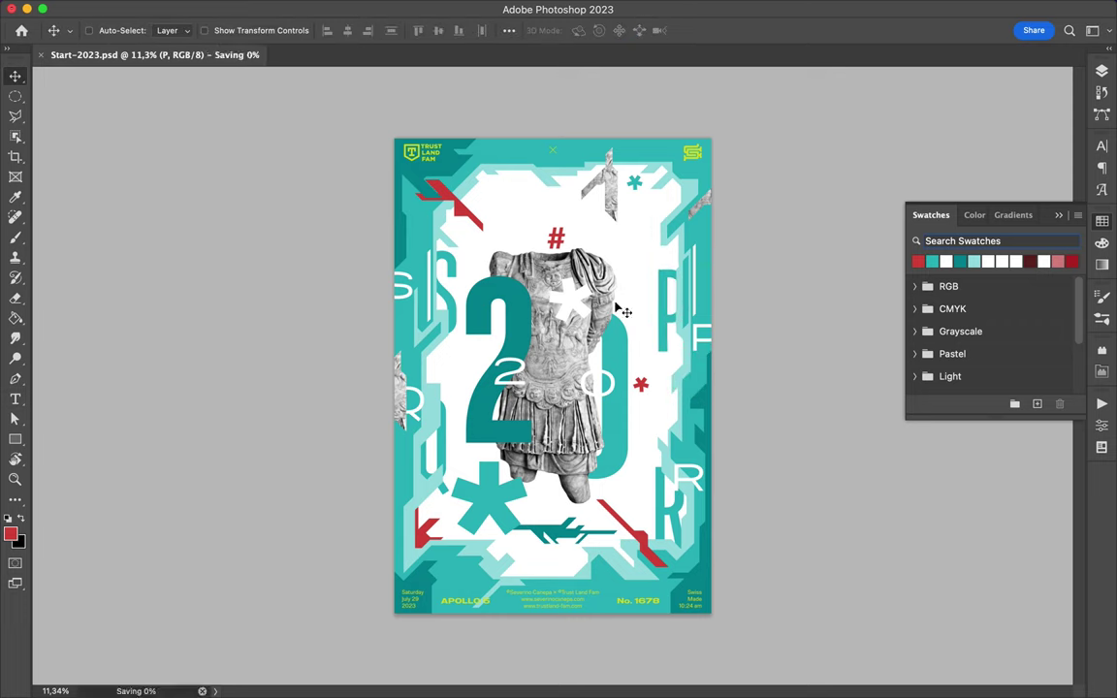